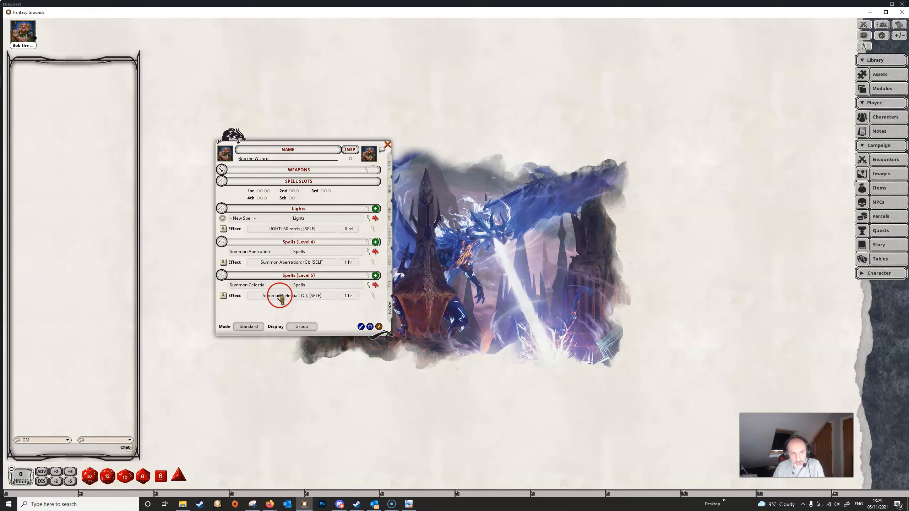
Step: Open the Summon Aberration description from the wizard's level 4 spells and enlarge its window to read the full text
{"action": "left_click", "coordinate": [375, 252]}
{"action": "left_click_drag", "start_coordinate": [448, 204], "coordinate": [448, 145]}
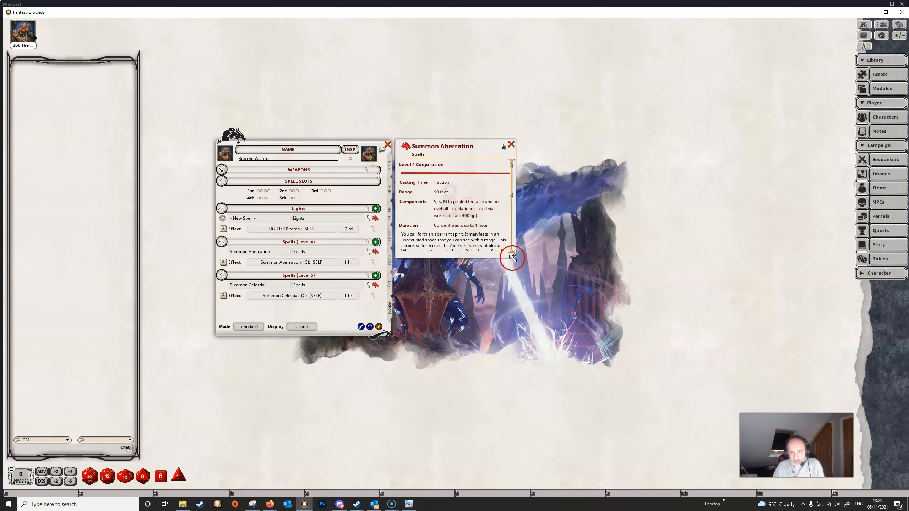
{"action": "left_click_drag", "start_coordinate": [513, 258], "coordinate": [562, 378]}
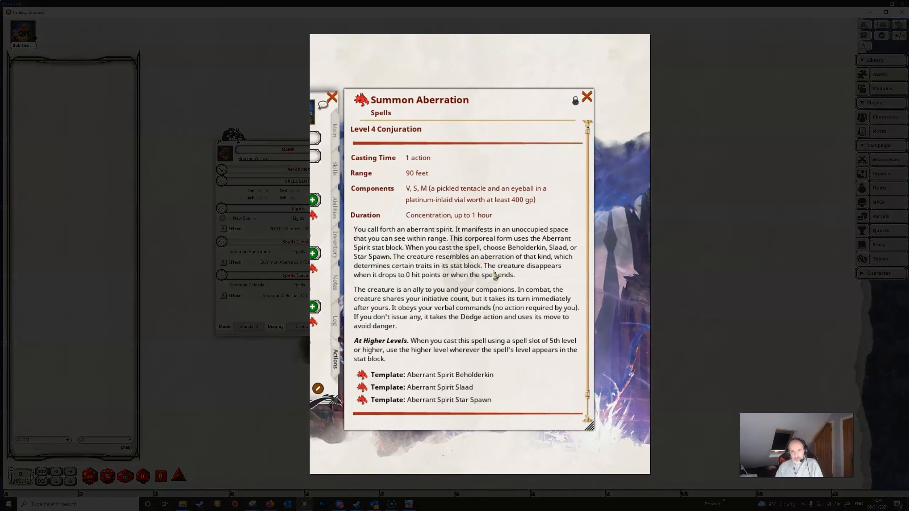
{"action": "left_click", "coordinate": [470, 269]}
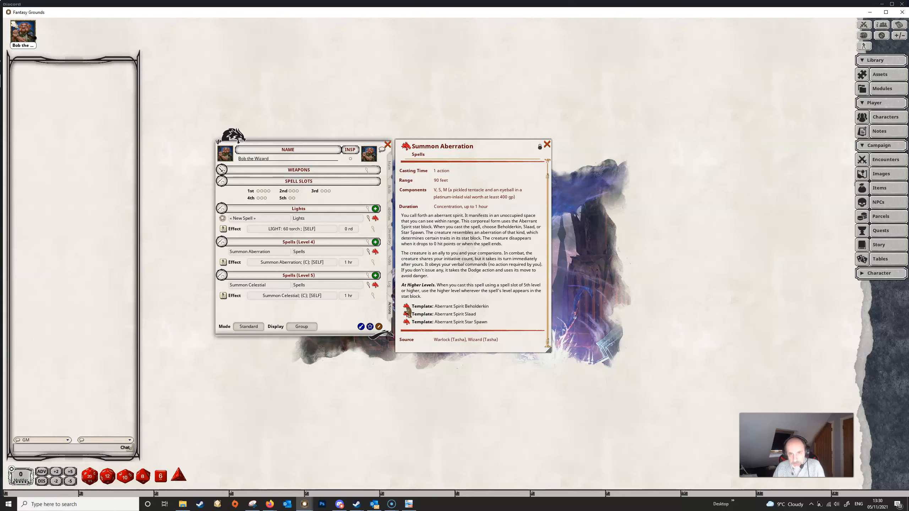
Step: Review the stat block and adjustment notes of the linked Aberrant Spirit Beholderkin template, then close it
{"action": "left_click", "coordinate": [406, 307]}
{"action": "left_click_drag", "start_coordinate": [152, 229], "coordinate": [542, 123]}
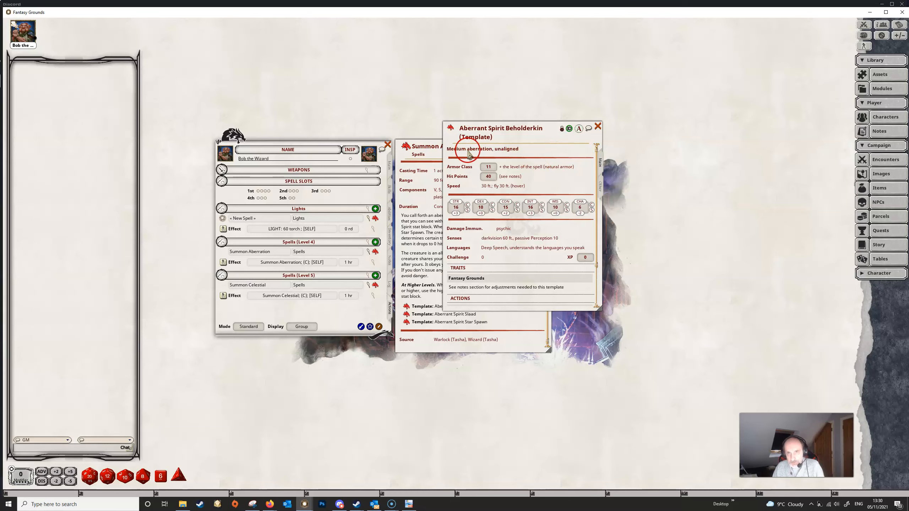
{"action": "scroll", "coordinate": [551, 150], "scroll_direction": "down", "scroll_amount": 2}
{"action": "scroll", "coordinate": [541, 152], "scroll_direction": "up", "scroll_amount": 2}
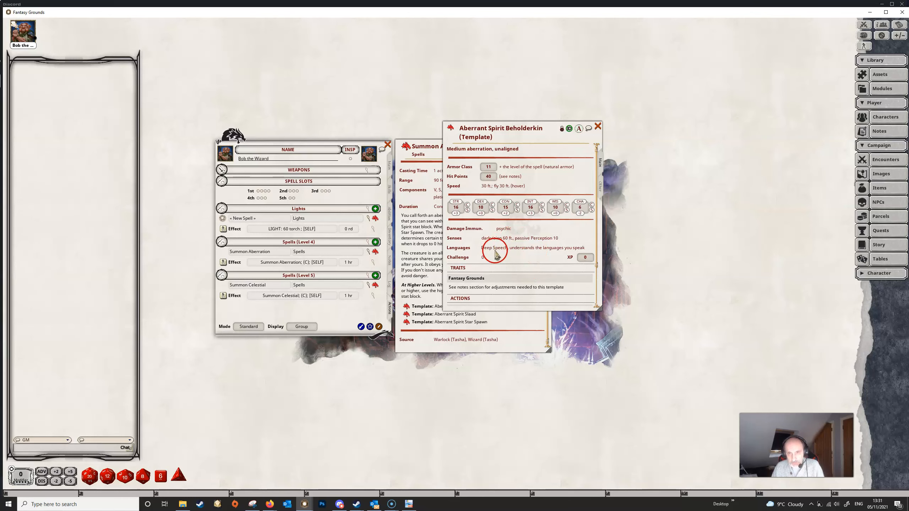
{"action": "scroll", "coordinate": [494, 249], "scroll_direction": "down", "scroll_amount": 1}
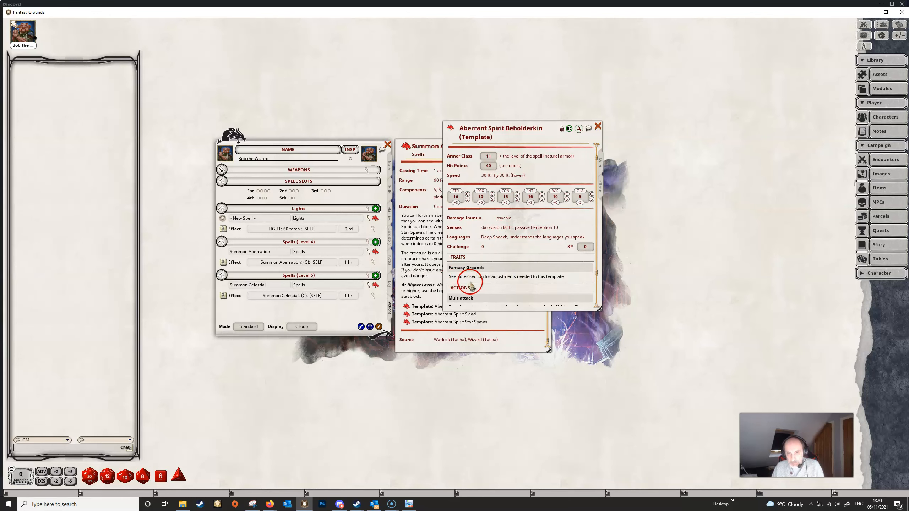
{"action": "left_click", "coordinate": [600, 186]}
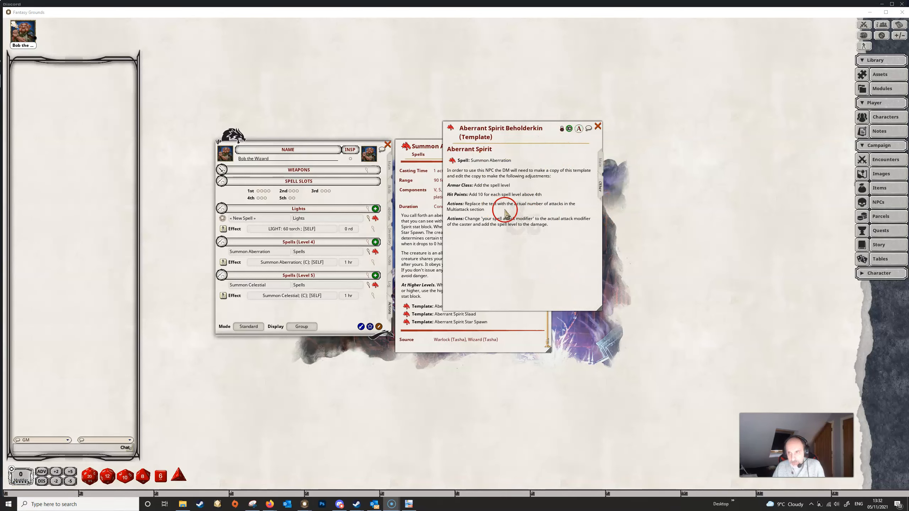
{"action": "left_click", "coordinate": [598, 127]}
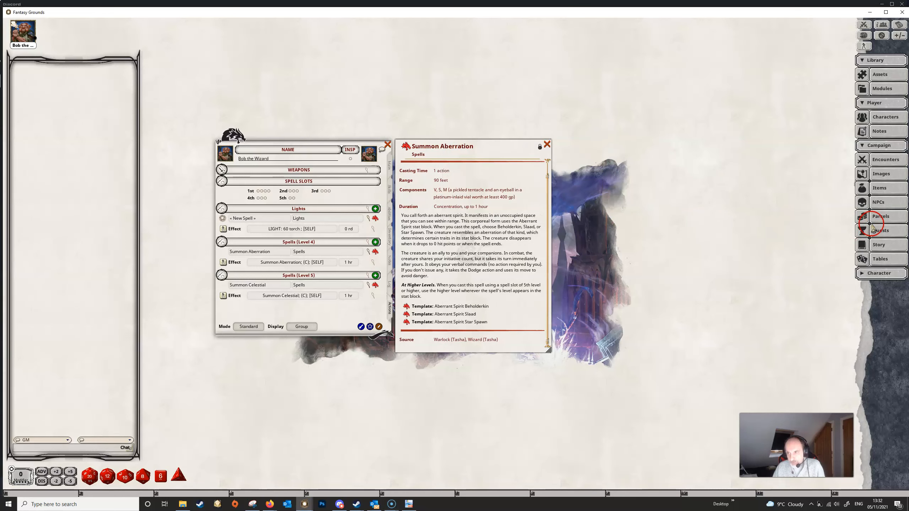
Step: Make a copy of the Aberrant Spirit Beholderkin template in the campaign's NPC list and close the spell description
{"action": "left_click", "coordinate": [879, 202]}
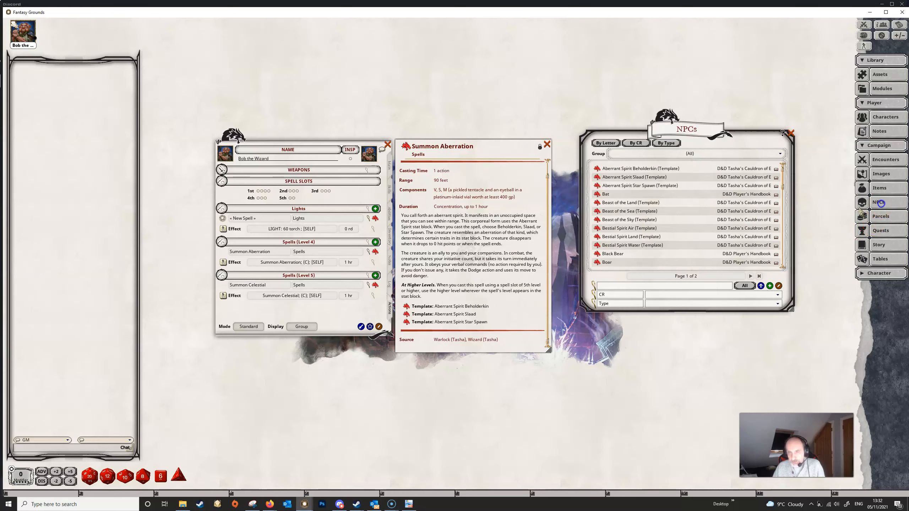
{"action": "left_click", "coordinate": [635, 170]}
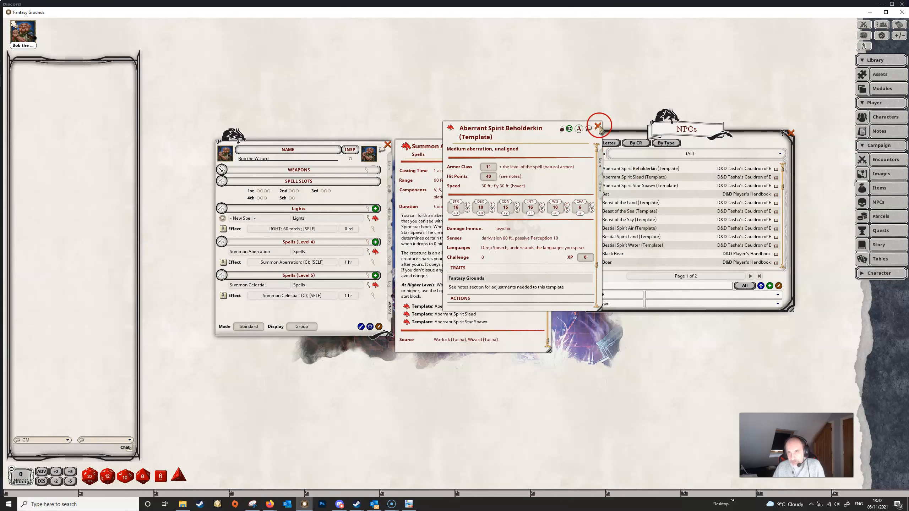
{"action": "left_click", "coordinate": [598, 126]}
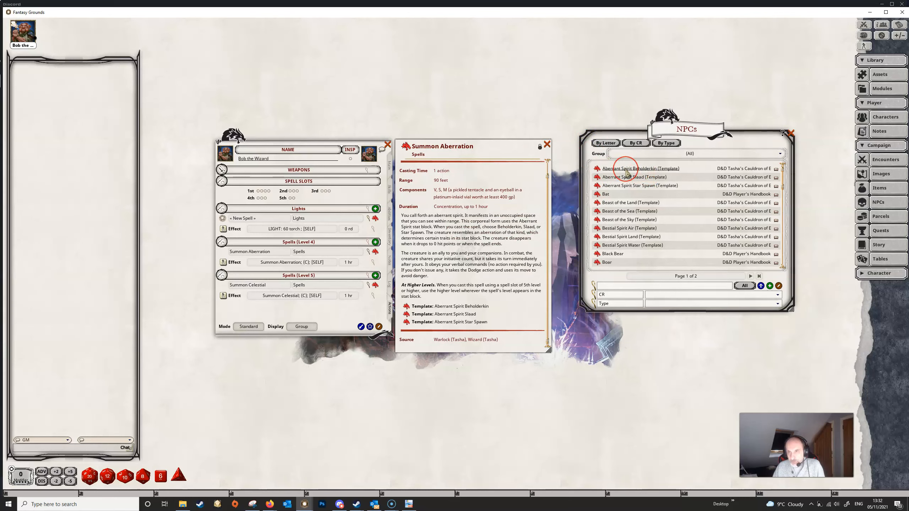
{"action": "left_click", "coordinate": [547, 144]}
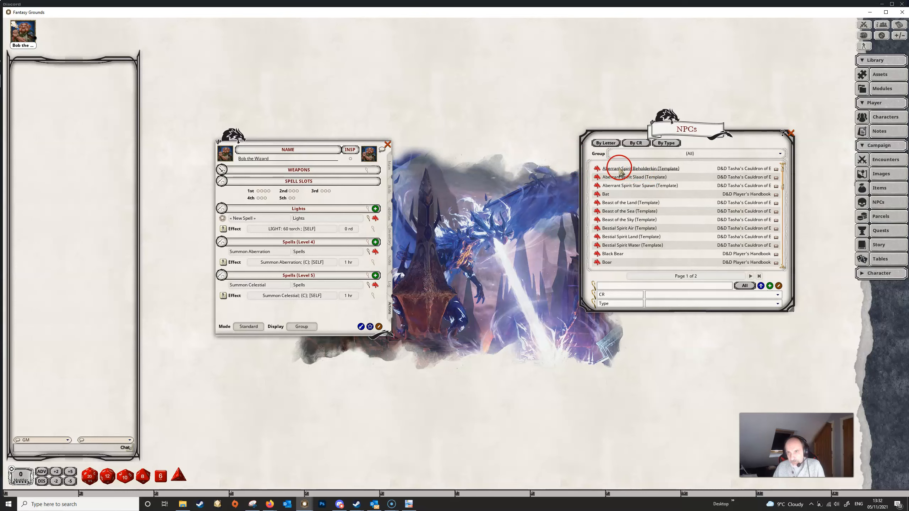
{"action": "left_click_drag", "start_coordinate": [620, 171], "coordinate": [690, 188]}
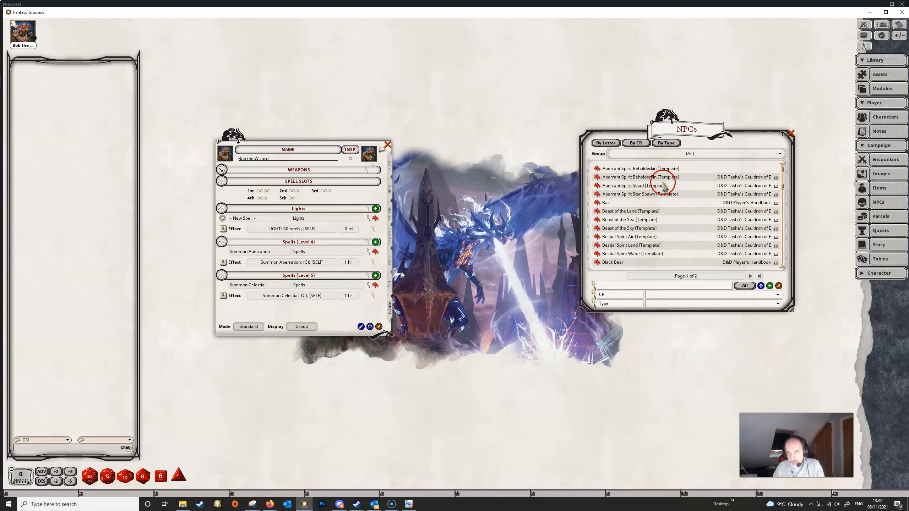
Step: Open the copied Aberrant Spirit Beholderkin record, place it beside the character sheet and unlock it for editing
{"action": "left_click", "coordinate": [622, 169]}
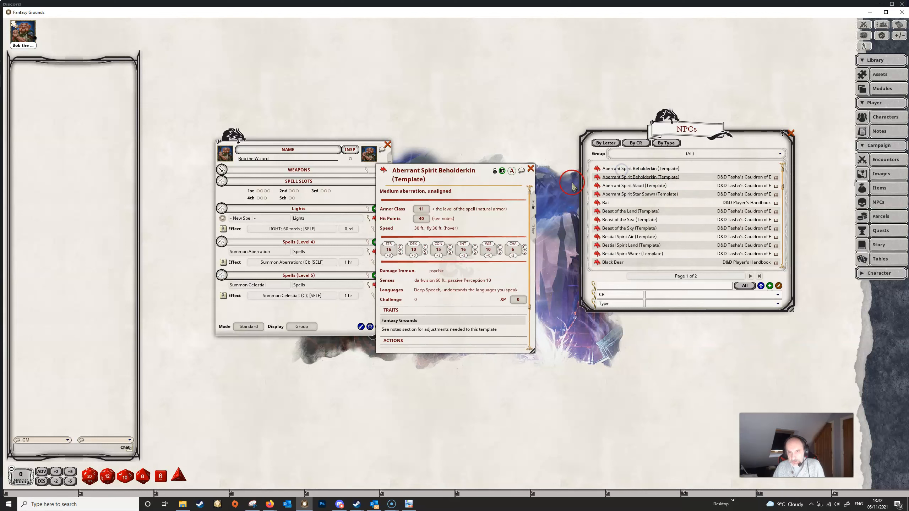
{"action": "left_click_drag", "start_coordinate": [485, 165], "coordinate": [513, 140]}
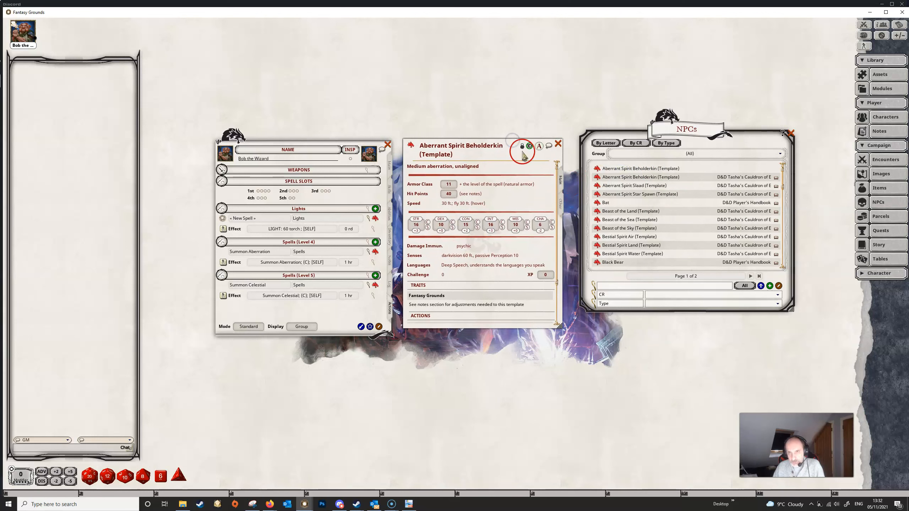
{"action": "left_click", "coordinate": [521, 146]}
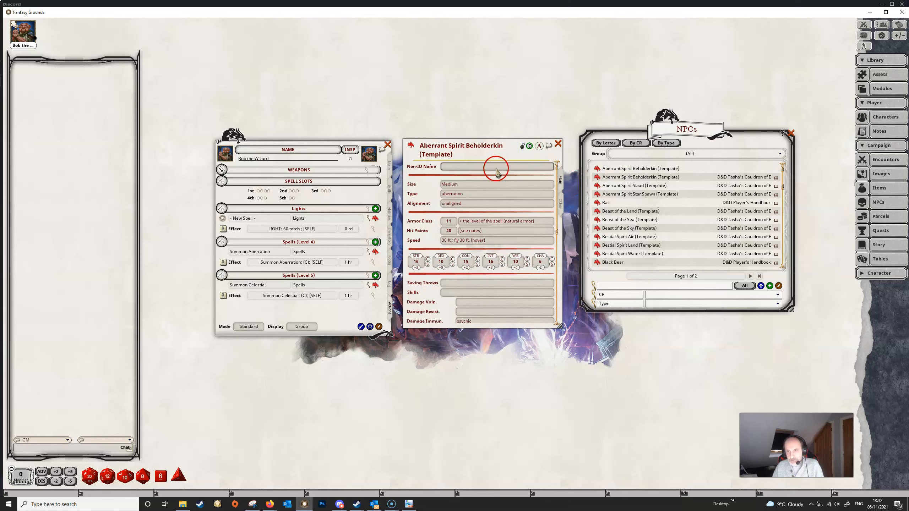
Step: Show the original template's adjustment notes next to the unlocked copy and open the linked Summon Aberration spell
{"action": "left_click", "coordinate": [644, 177]}
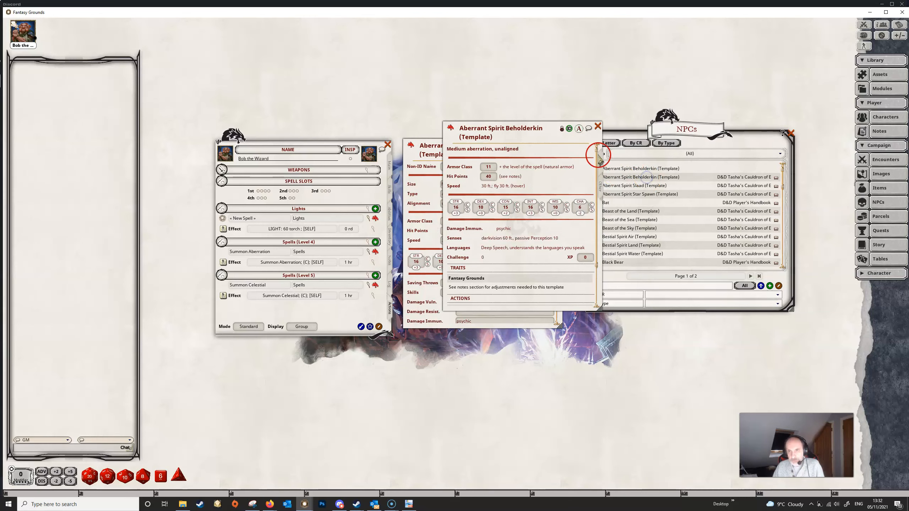
{"action": "left_click_drag", "start_coordinate": [552, 126], "coordinate": [324, 143]}
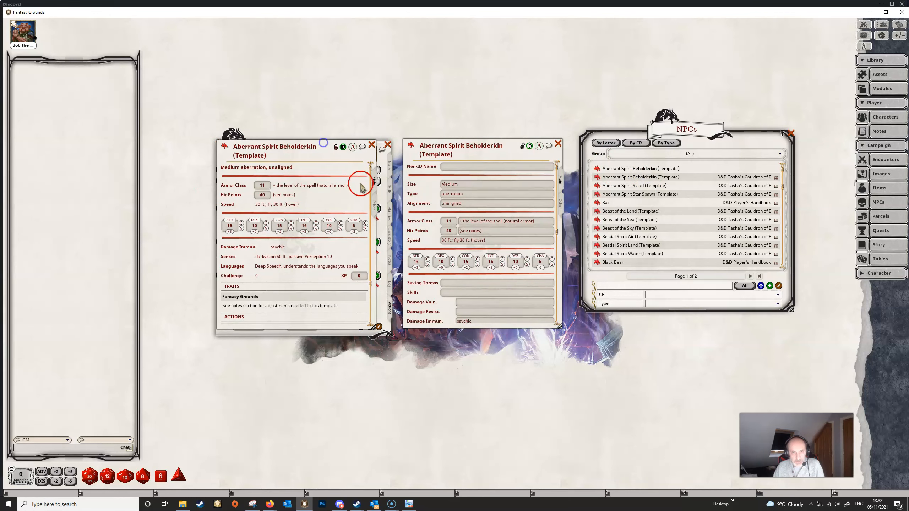
{"action": "left_click", "coordinate": [374, 206]}
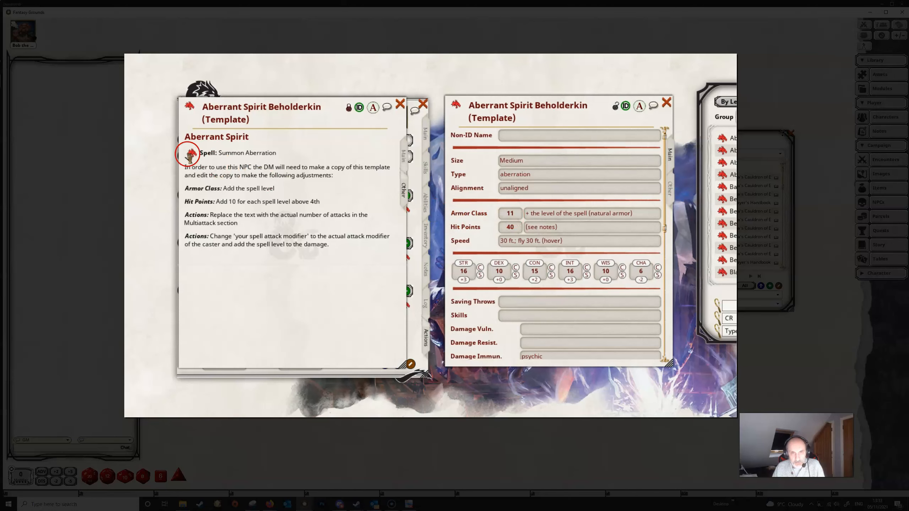
{"action": "left_click", "coordinate": [190, 154]}
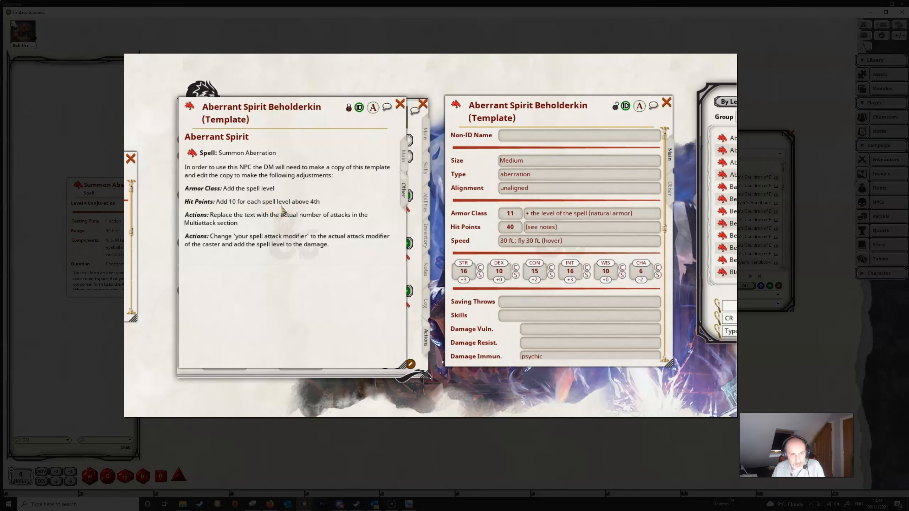
Step: Set the copied spirit's Armor Class to 15 and its Hit Points to 50
{"action": "left_click", "coordinate": [509, 214]}
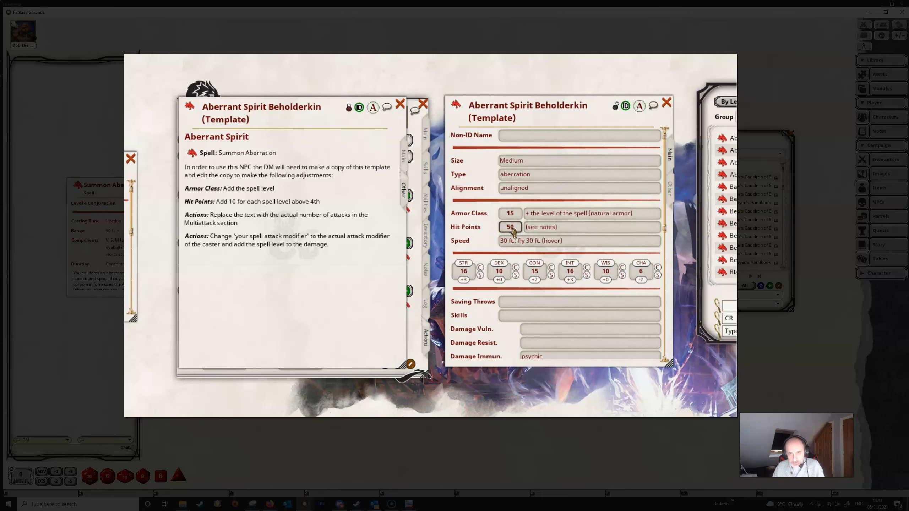
{"action": "left_click", "coordinate": [560, 230]}
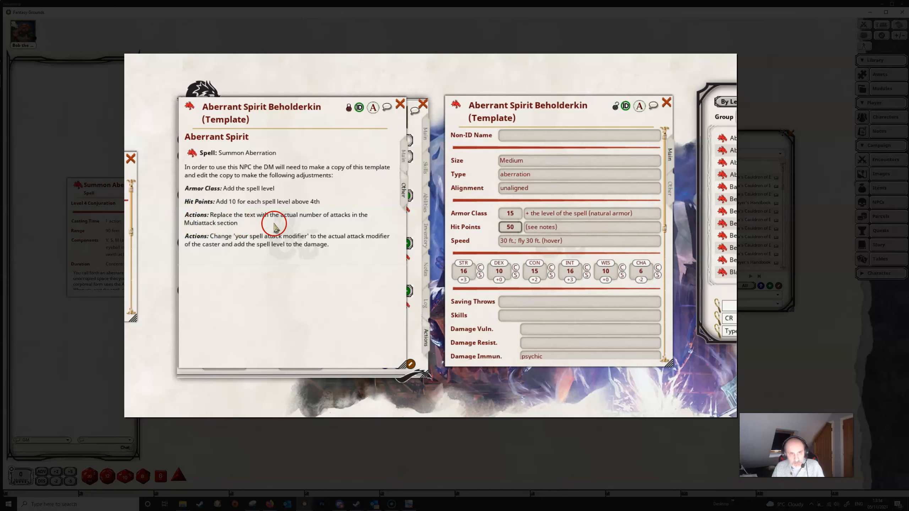
Step: Change the copy's Multiattack action text to "The aberration makes two attacks"
{"action": "scroll", "coordinate": [539, 264], "scroll_direction": "down", "scroll_amount": 10}
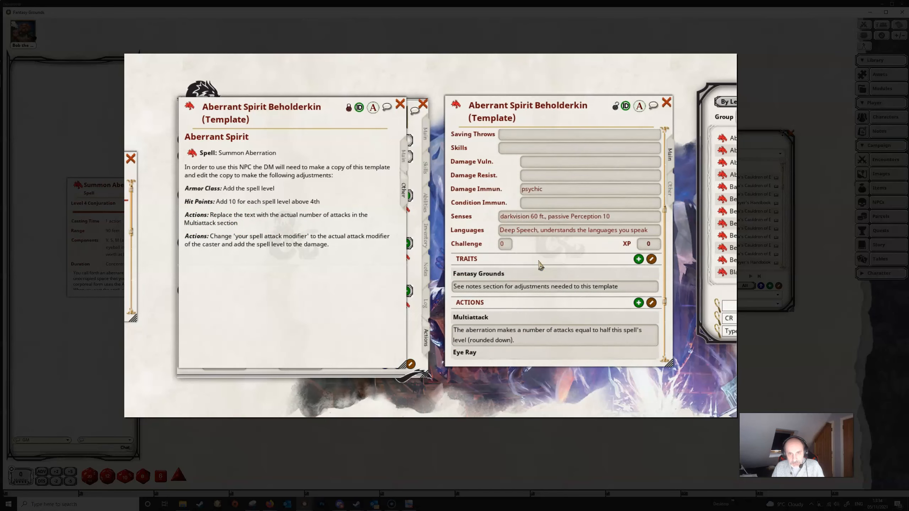
{"action": "scroll", "coordinate": [539, 264], "scroll_direction": "down", "scroll_amount": 2}
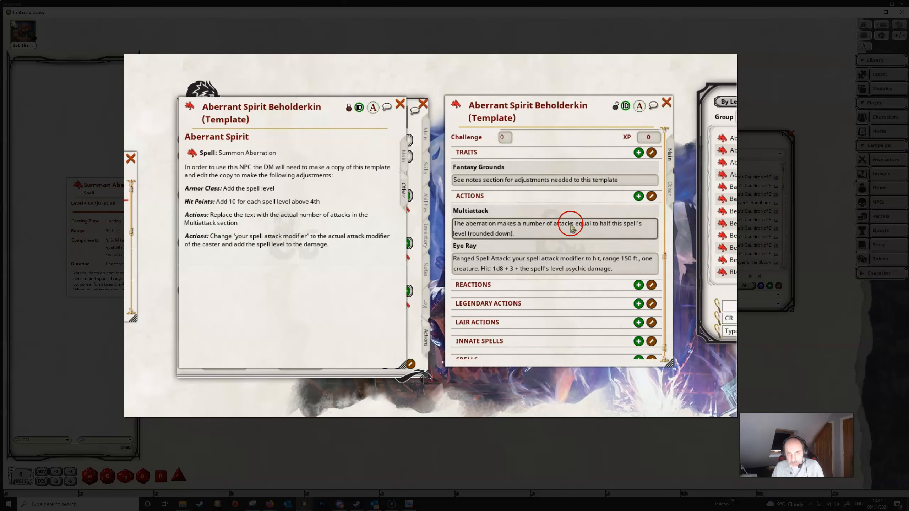
{"action": "left_click", "coordinate": [525, 225]}
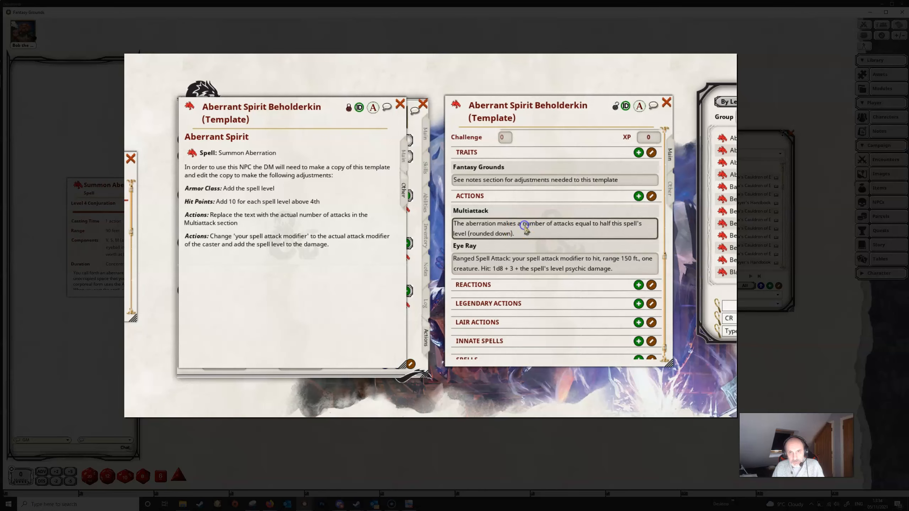
{"action": "left_click", "coordinate": [542, 235], "text": "shift"}
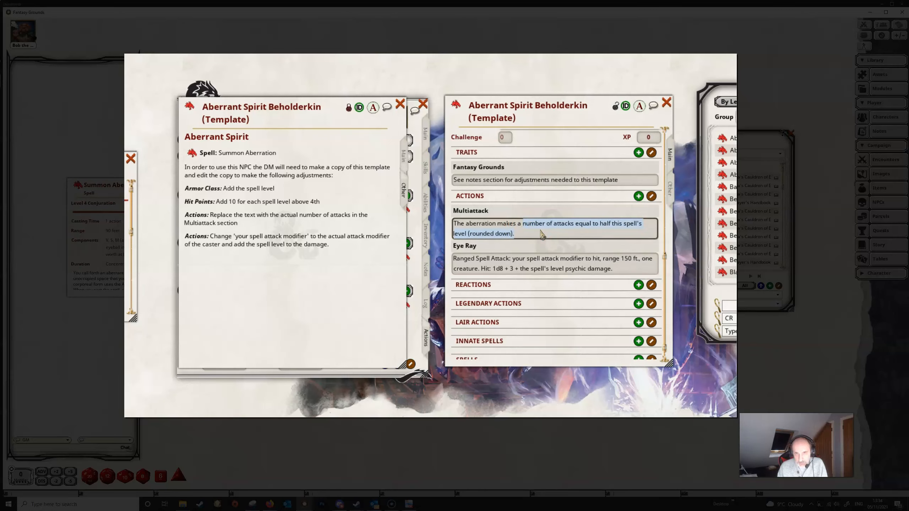
{"action": "key", "text": "BackSpace"}
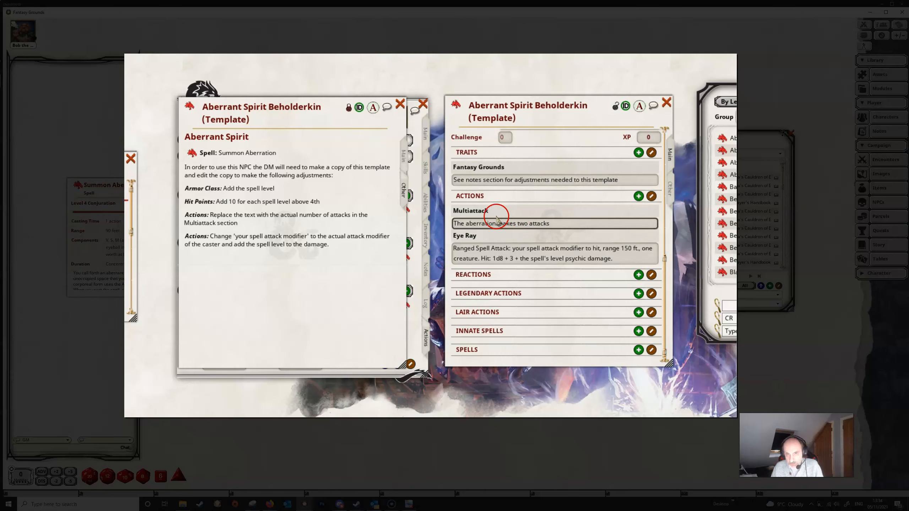
{"action": "left_click", "coordinate": [527, 231]}
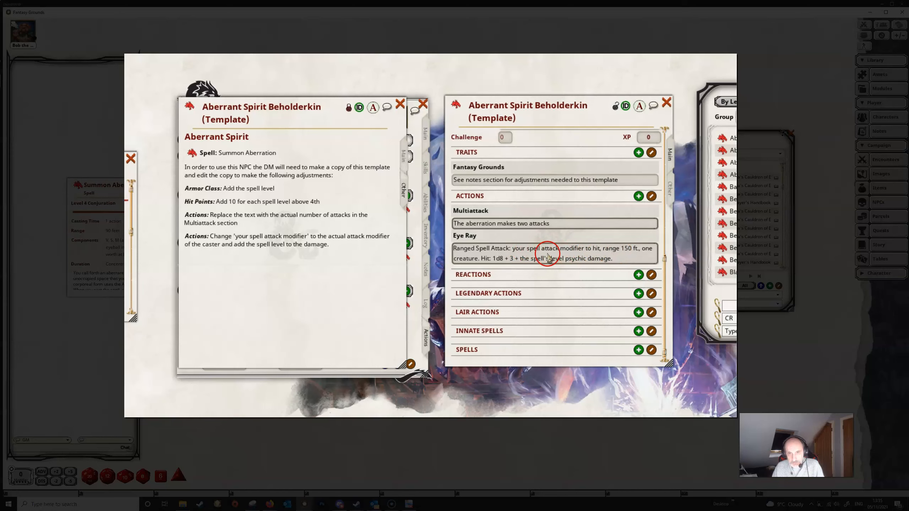
Step: Remove the words "your spell attack modifier" from the copy's Eye Ray action text
{"action": "left_click", "coordinate": [514, 252]}
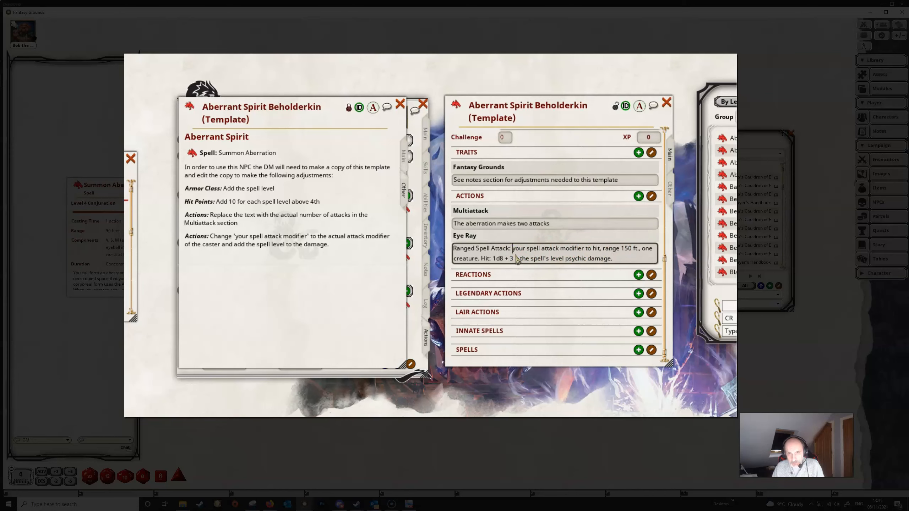
{"action": "key", "text": "Delete"}
{"action": "key", "text": "Delete"}
{"action": "key", "text": "Delete"}
{"action": "key", "text": "Delete"}
{"action": "key", "text": "Delete"}
{"action": "key", "text": "Delete"}
{"action": "key", "text": "Delete"}
{"action": "key", "text": "Delete"}
{"action": "key", "text": "Delete"}
{"action": "key", "text": "Delete"}
{"action": "key", "text": "Delete"}
{"action": "key", "text": "Delete"}
{"action": "key", "text": "Delete"}
{"action": "key", "text": "Delete"}
{"action": "key", "text": "Delete"}
{"action": "key", "text": "Delete"}
{"action": "key", "text": "Delete"}
{"action": "key", "text": "Delete"}
{"action": "key", "text": "Delete"}
{"action": "key", "text": "Delete"}
{"action": "key", "text": "Delete"}
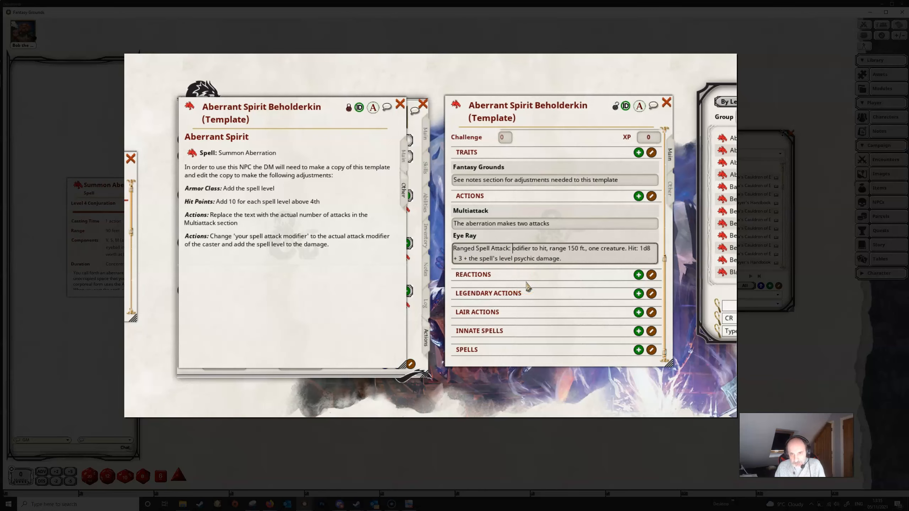
{"action": "key", "text": "Delete"}
{"action": "key", "text": "Delete"}
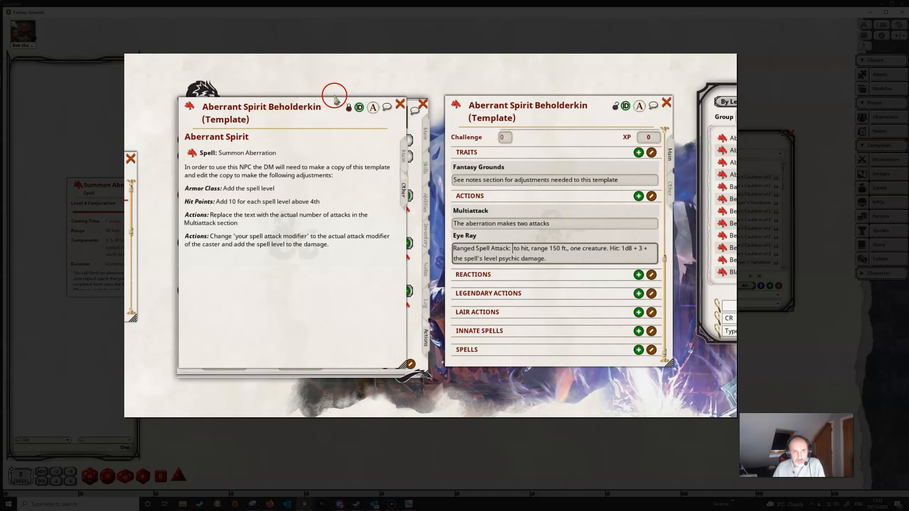
Step: Consult the wizard's main character sheet and enter +8 as the Eye Ray's to-hit bonus after "Ranged Spell Attack:"
{"action": "left_click_drag", "start_coordinate": [342, 96], "coordinate": [156, 220]}
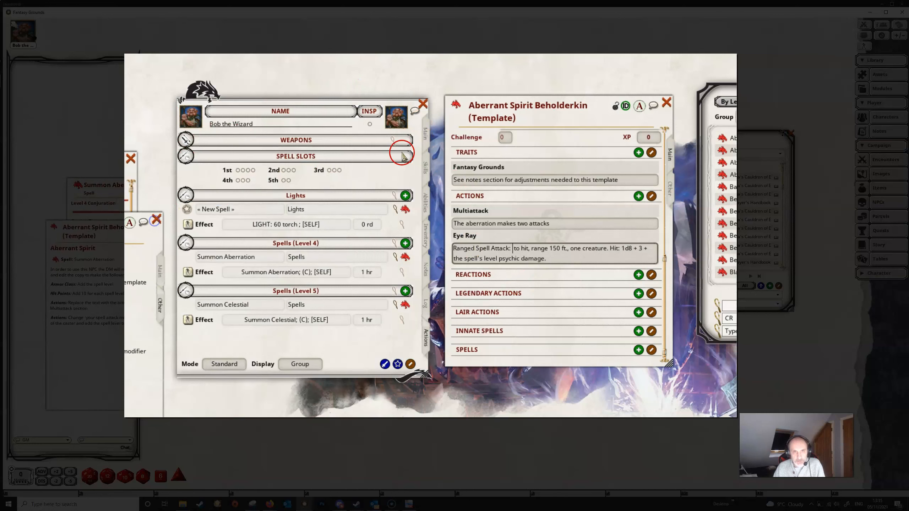
{"action": "left_click", "coordinate": [425, 135]}
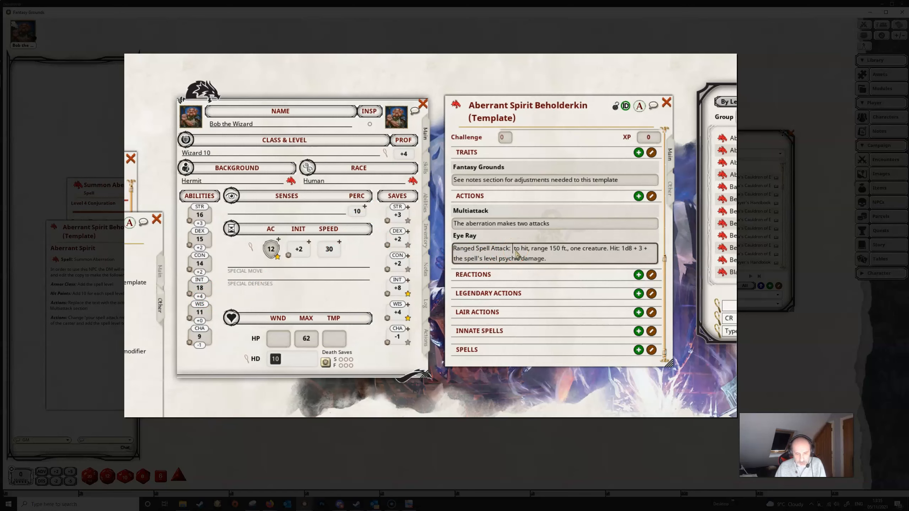
{"action": "type", "text": "+8"}
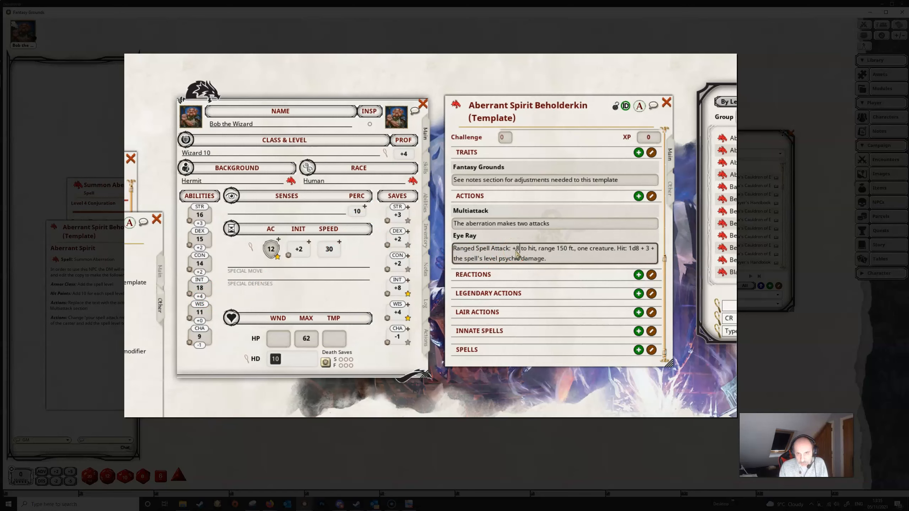
{"action": "left_click_drag", "start_coordinate": [454, 248], "coordinate": [509, 252]}
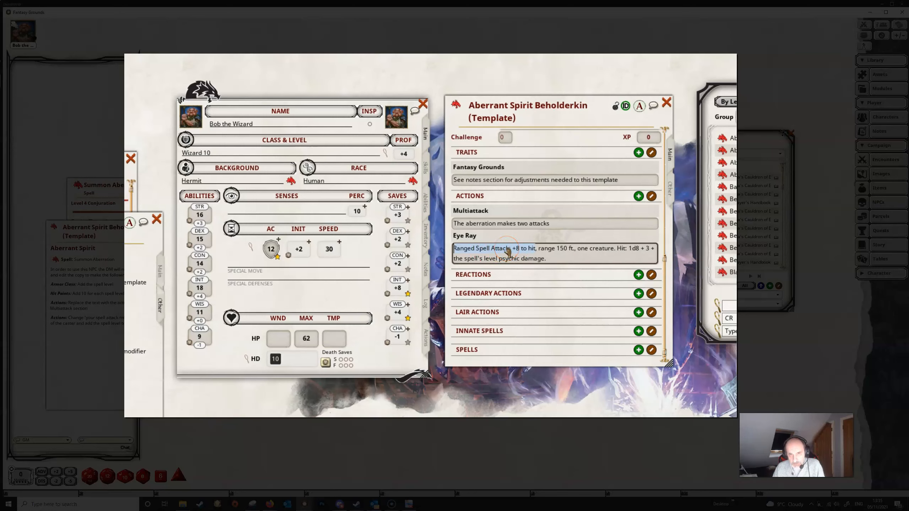
Step: Check the template's adjustment notes and change the copy's Eye Ray hit text to "1d8 + 7 psychic damage"
{"action": "left_click_drag", "start_coordinate": [486, 248], "coordinate": [304, 144]}
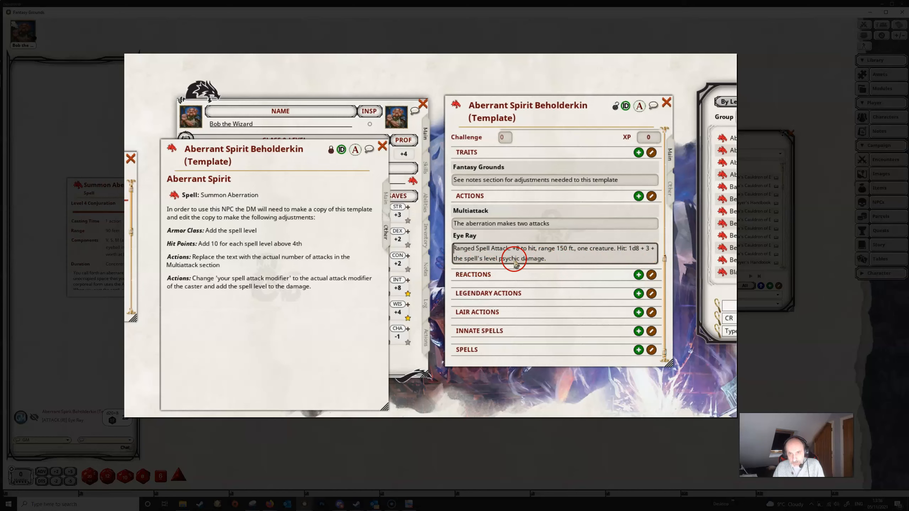
{"action": "left_click", "coordinate": [499, 260]}
{"action": "key", "text": "BackSpace"}
{"action": "key", "text": "BackSpace"}
{"action": "key", "text": "BackSpace"}
{"action": "key", "text": "BackSpace"}
{"action": "key", "text": "BackSpace"}
{"action": "key", "text": "BackSpace"}
{"action": "key", "text": "BackSpace"}
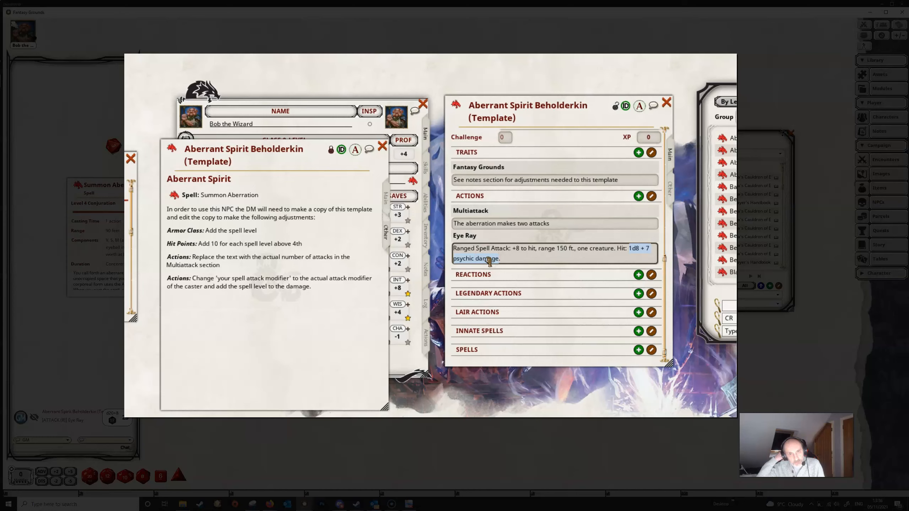
{"action": "left_click", "coordinate": [246, 377]}
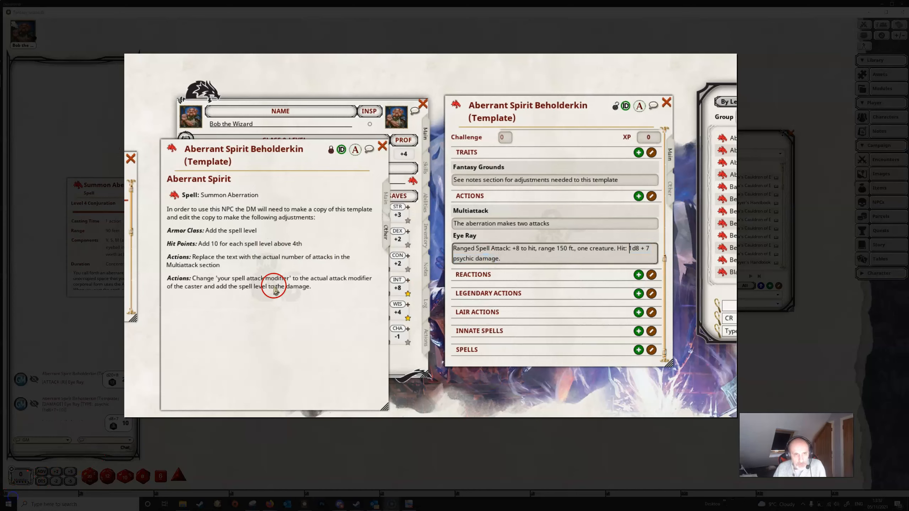
Step: Rename the copy to "Aberrant Spirit Beholderkin" by removing "(Template)", and lock its record
{"action": "left_click", "coordinate": [543, 121]}
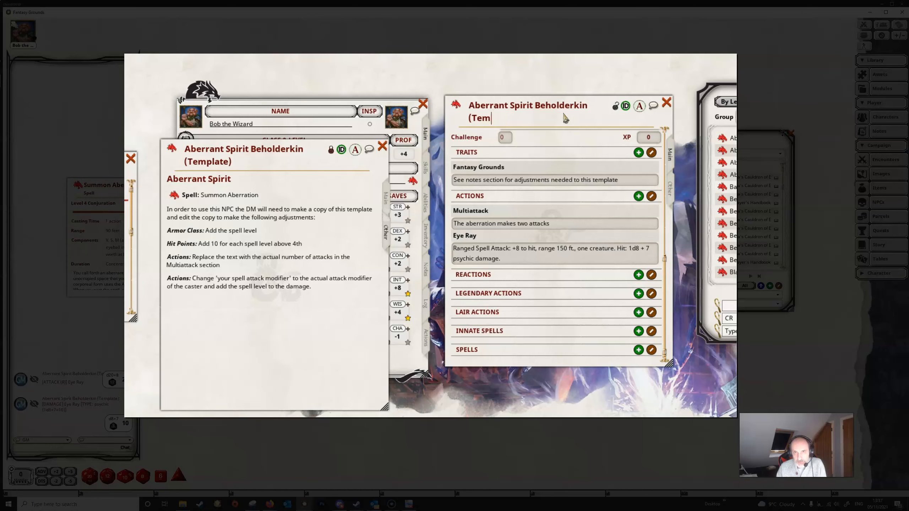
{"action": "key", "text": "BackSpace"}
{"action": "key", "text": "BackSpace"}
{"action": "key", "text": "BackSpace"}
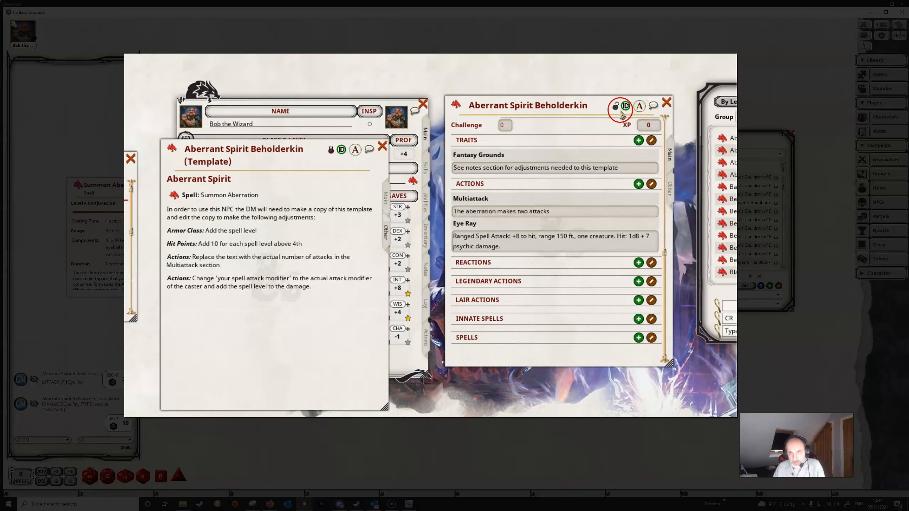
{"action": "scroll", "coordinate": [572, 197], "scroll_direction": "up", "scroll_amount": 3}
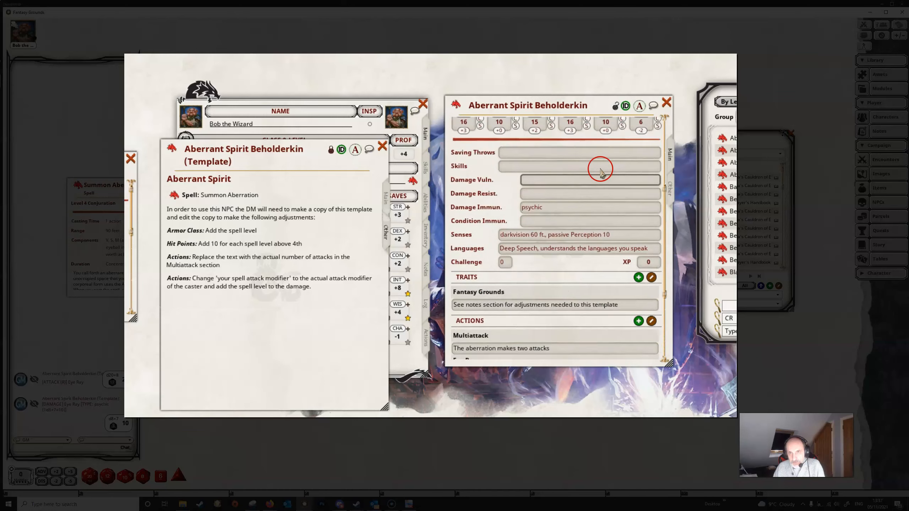
{"action": "left_click", "coordinate": [613, 110]}
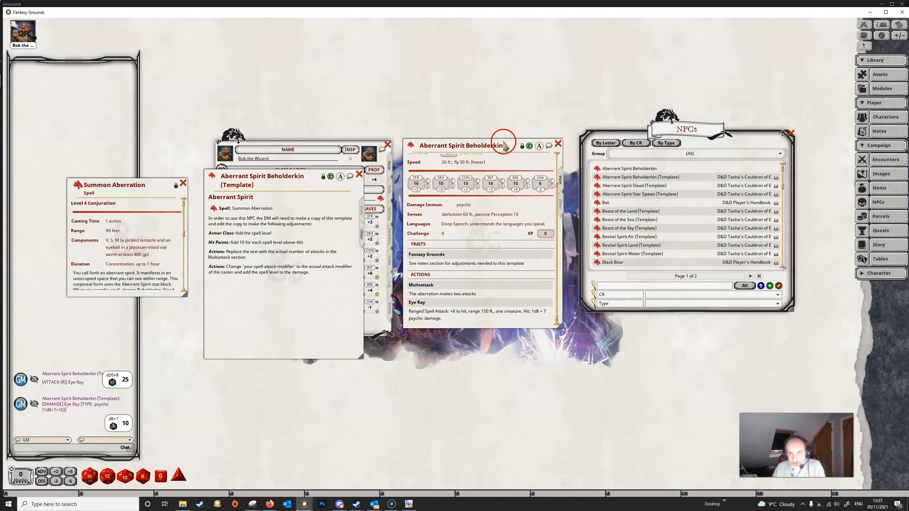
Step: Open the Combat Tracker and add the Aberrant Spirit Beholderkin copy to it
{"action": "left_click_drag", "start_coordinate": [504, 138], "coordinate": [713, 61]}
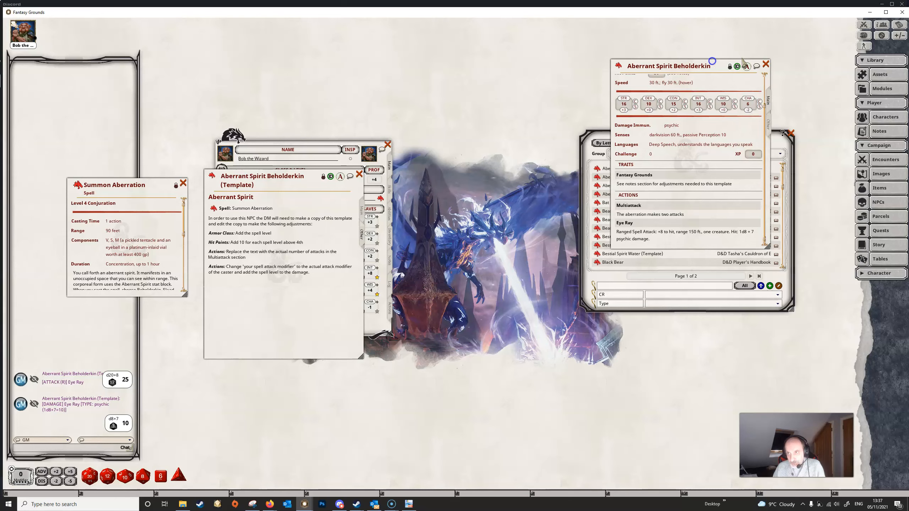
{"action": "left_click", "coordinate": [863, 25]}
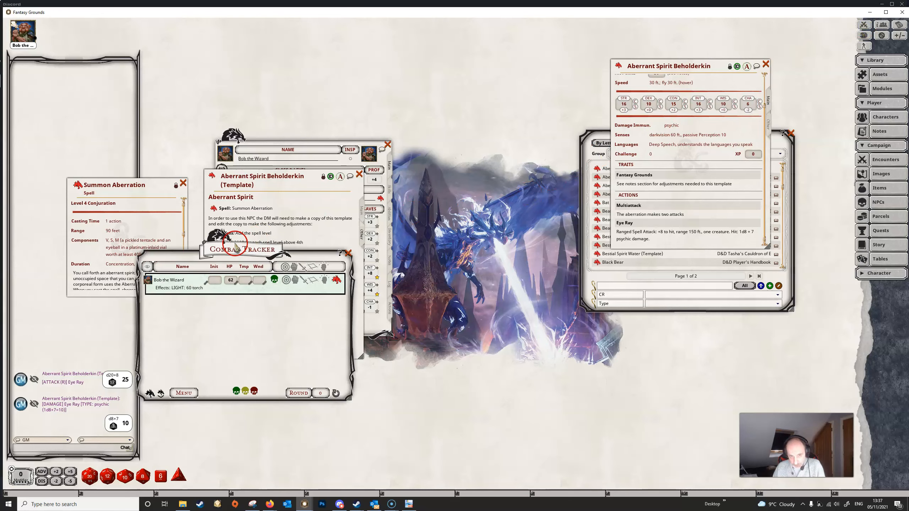
{"action": "left_click_drag", "start_coordinate": [238, 247], "coordinate": [436, 121]}
{"action": "left_click_drag", "start_coordinate": [615, 70], "coordinate": [426, 213]}
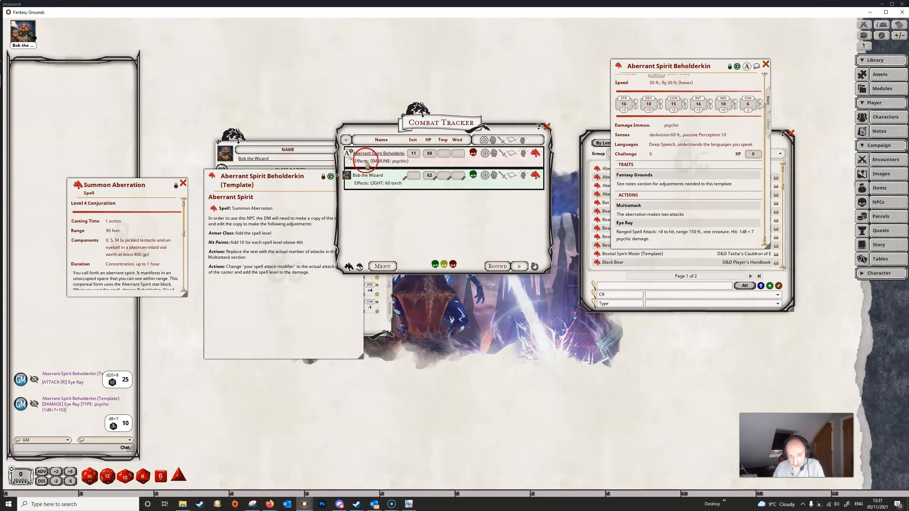
Step: Set the Aberrant Spirit Beholderkin's faction to Friendly in the Combat Tracker
{"action": "left_click", "coordinate": [352, 162]}
{"action": "left_click", "coordinate": [473, 154]}
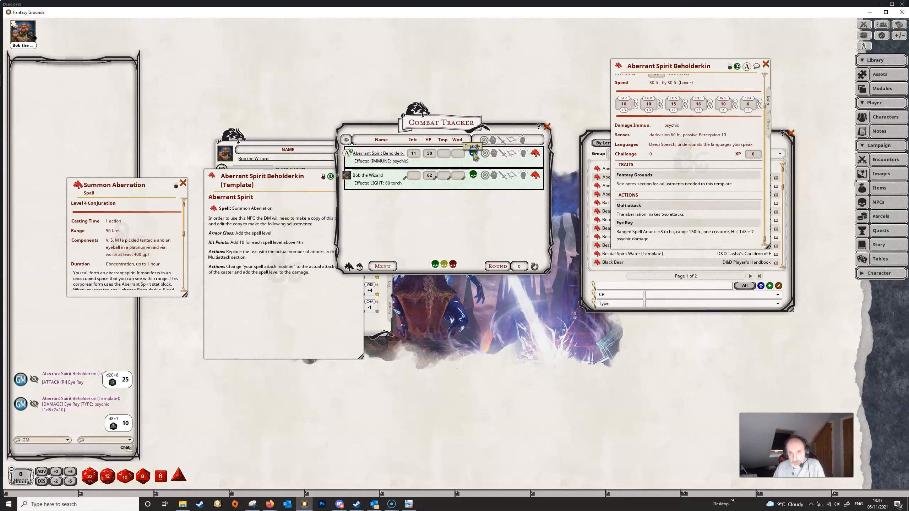
{"action": "left_click", "coordinate": [473, 155]}
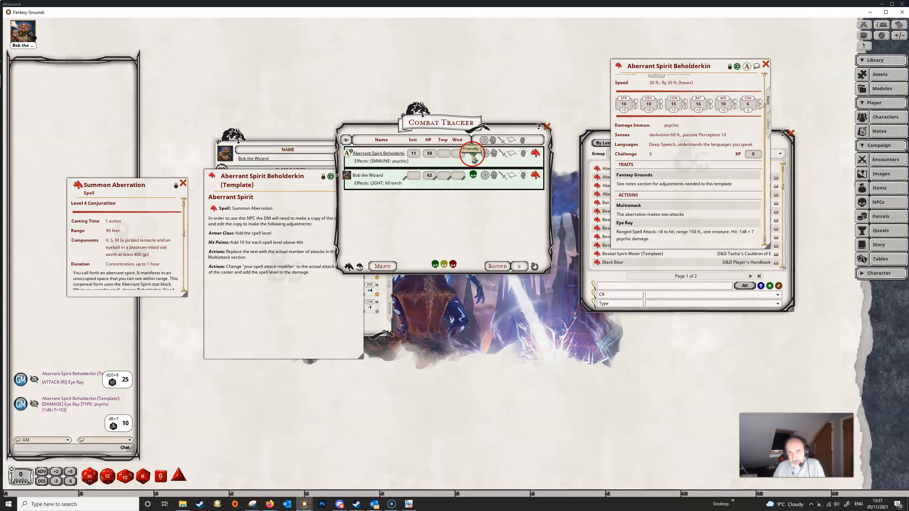
{"action": "left_click", "coordinate": [535, 156]}
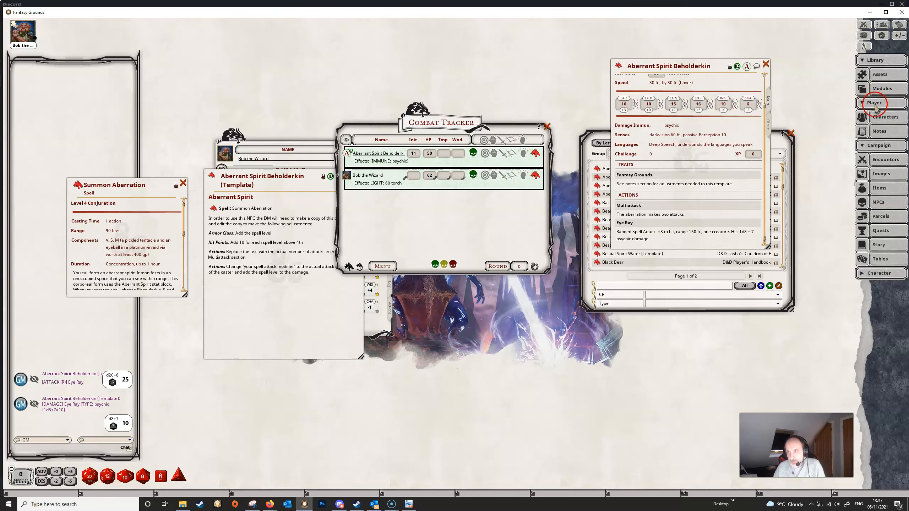
Step: Filter the campaign images to shared ones, open BattleMap_Cave01 and close the image list
{"action": "left_click", "coordinate": [878, 176]}
{"action": "left_click", "coordinate": [489, 335]}
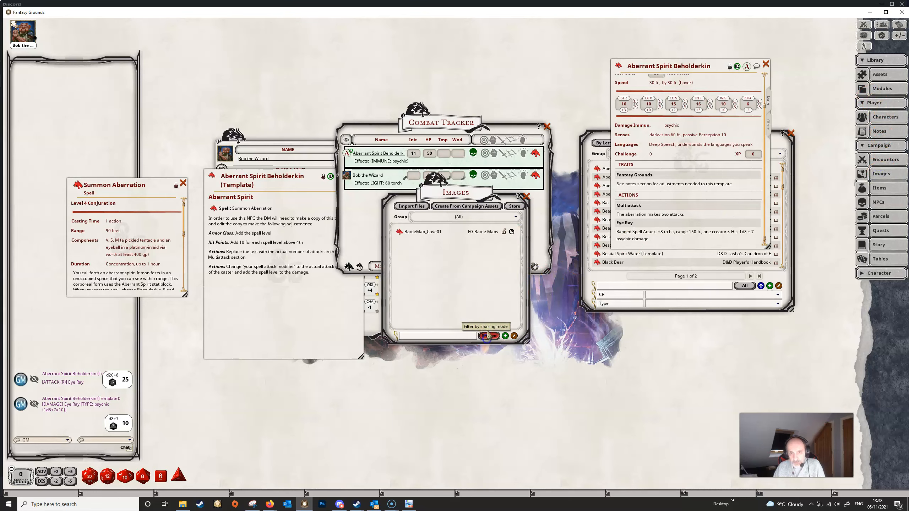
{"action": "left_click", "coordinate": [423, 232]}
{"action": "left_click_drag", "start_coordinate": [476, 236], "coordinate": [292, 138]}
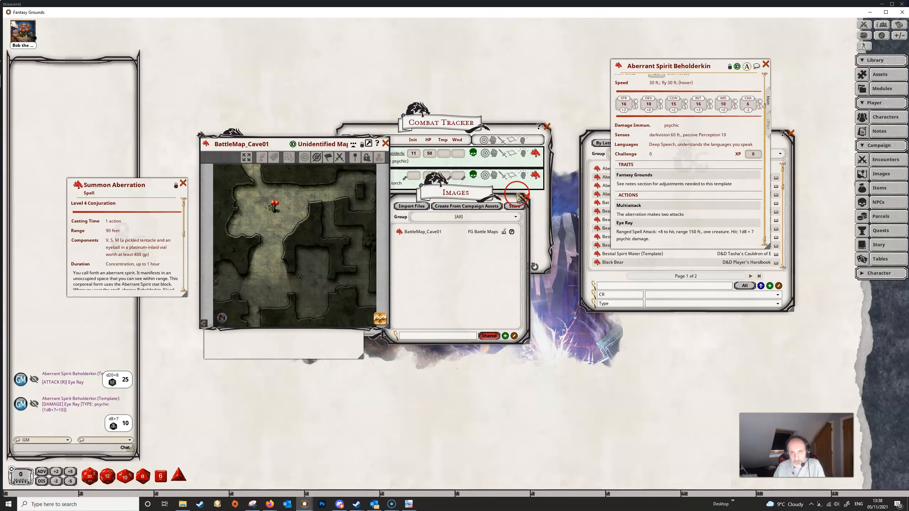
{"action": "left_click", "coordinate": [527, 198]}
Step: Place the Aberrant Spirit Beholderkin's token from the Combat Tracker onto the cave map just below the wizard's token
{"action": "scroll", "coordinate": [312, 218], "scroll_direction": "up", "scroll_amount": 3}
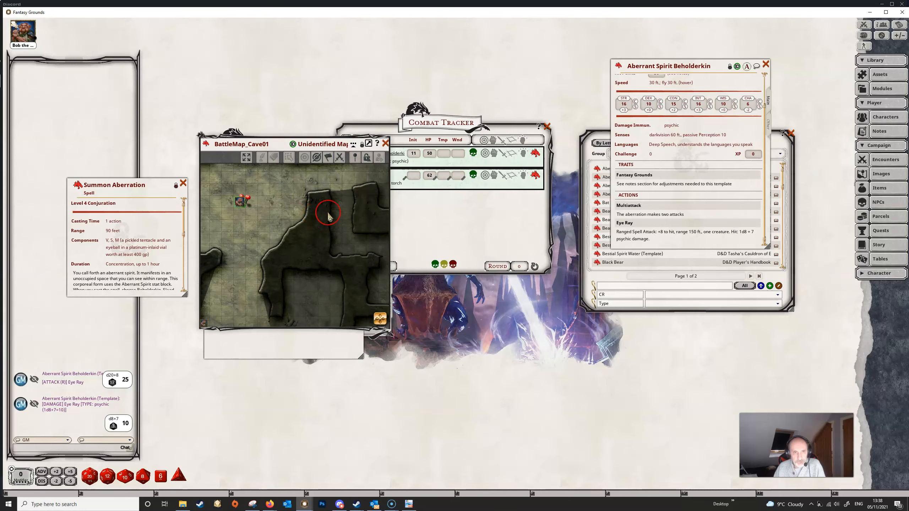
{"action": "left_click_drag", "start_coordinate": [447, 118], "coordinate": [527, 128]}
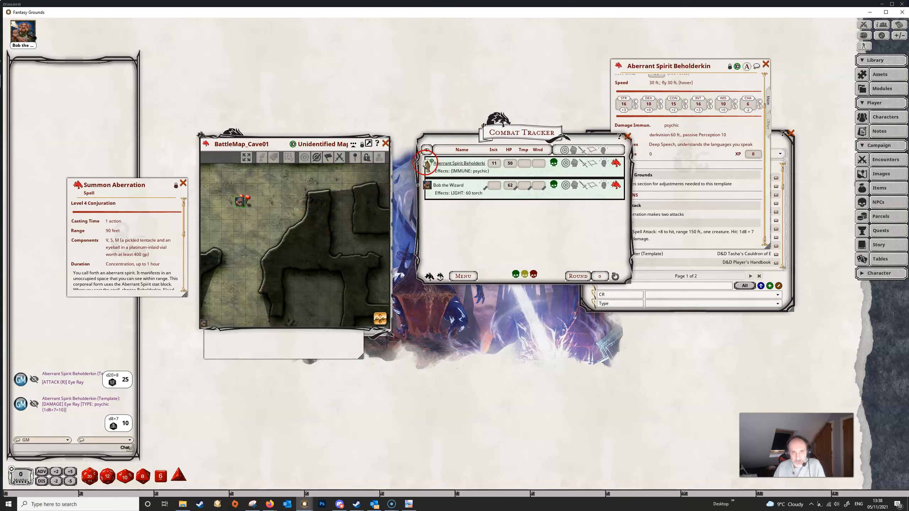
{"action": "left_click_drag", "start_coordinate": [282, 226], "coordinate": [252, 225]}
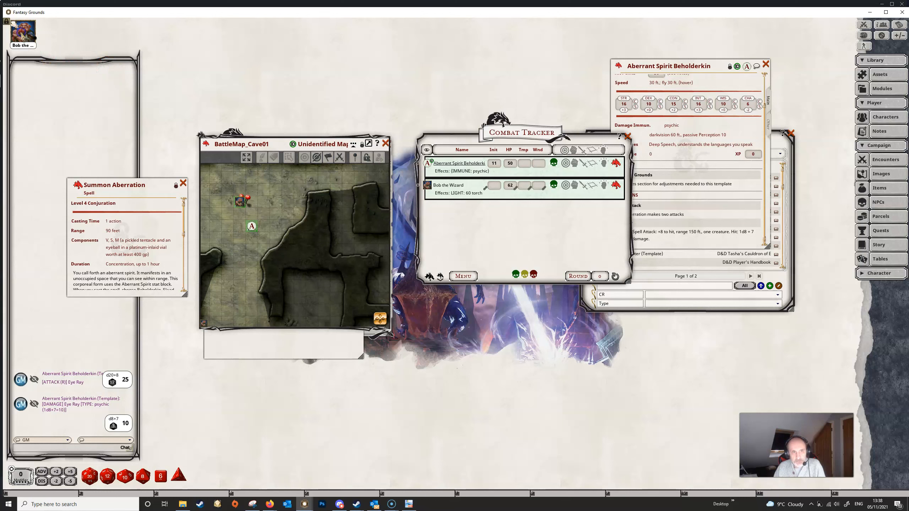
Step: Open the spirit's record from the Combat Tracker, and inspect its sheet and map token in the player client
{"action": "left_click", "coordinate": [616, 163]}
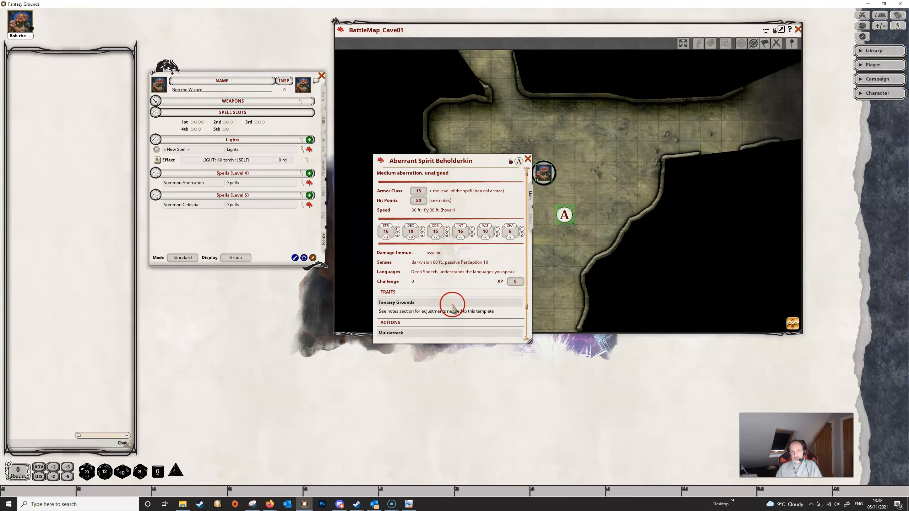
{"action": "left_click_drag", "start_coordinate": [489, 157], "coordinate": [273, 258]}
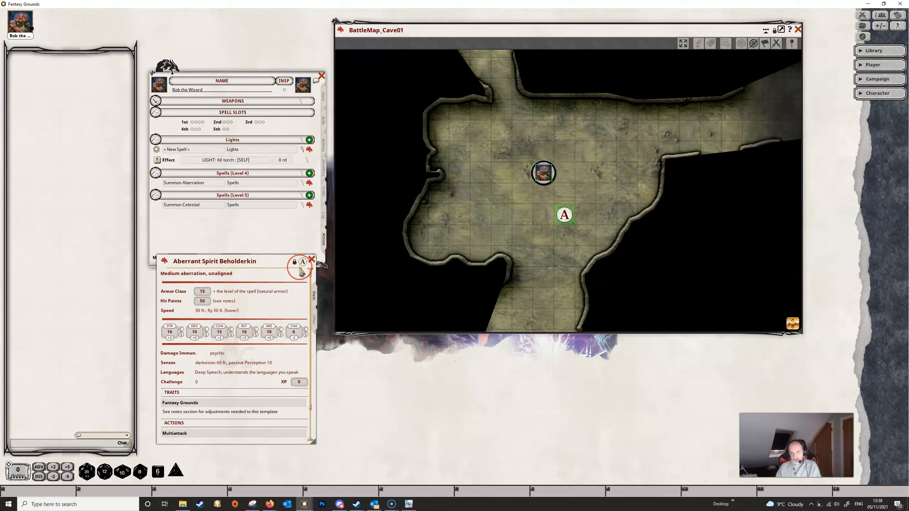
{"action": "scroll", "coordinate": [545, 244], "scroll_direction": "up", "scroll_amount": 1}
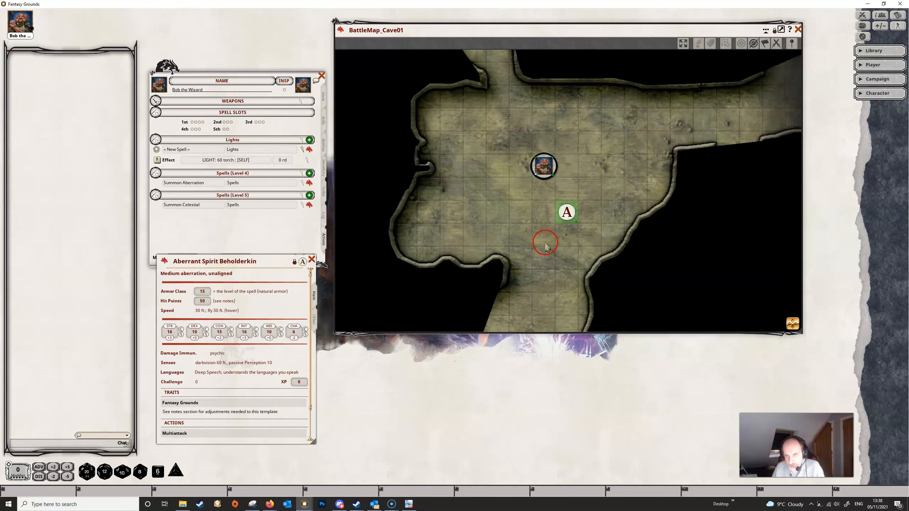
{"action": "scroll", "coordinate": [545, 243], "scroll_direction": "up", "scroll_amount": 2}
{"action": "left_click_drag", "start_coordinate": [552, 209], "coordinate": [573, 206]}
{"action": "left_click", "coordinate": [594, 215]}
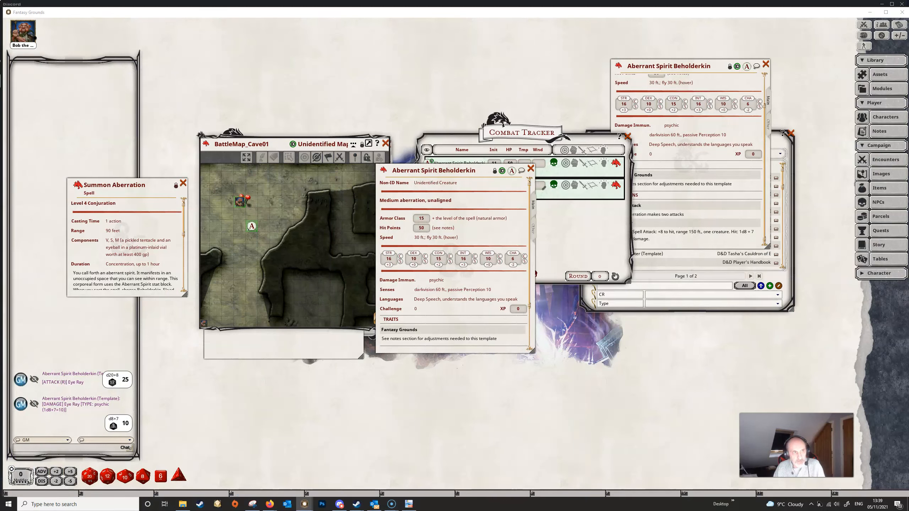
Step: In the GM's options, set the token option "Party vision and movement" to On
{"action": "left_click", "coordinate": [881, 36]}
{"action": "scroll", "coordinate": [476, 265], "scroll_direction": "down", "scroll_amount": 2}
{"action": "scroll", "coordinate": [462, 269], "scroll_direction": "down", "scroll_amount": 5}
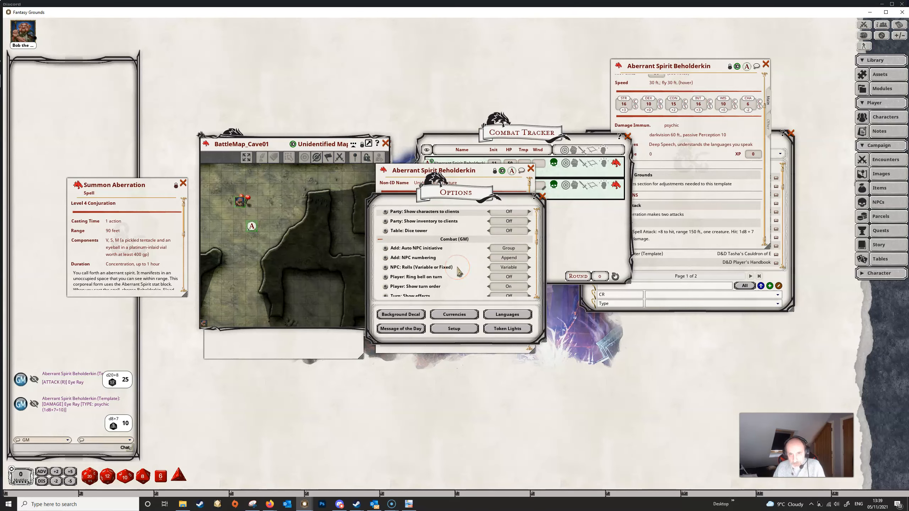
{"action": "scroll", "coordinate": [459, 272], "scroll_direction": "down", "scroll_amount": 5}
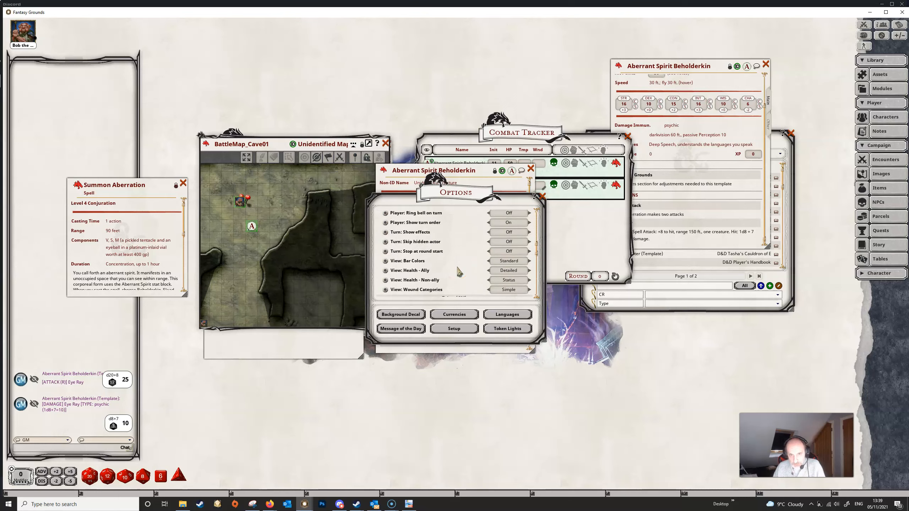
{"action": "scroll", "coordinate": [459, 272], "scroll_direction": "down", "scroll_amount": 3}
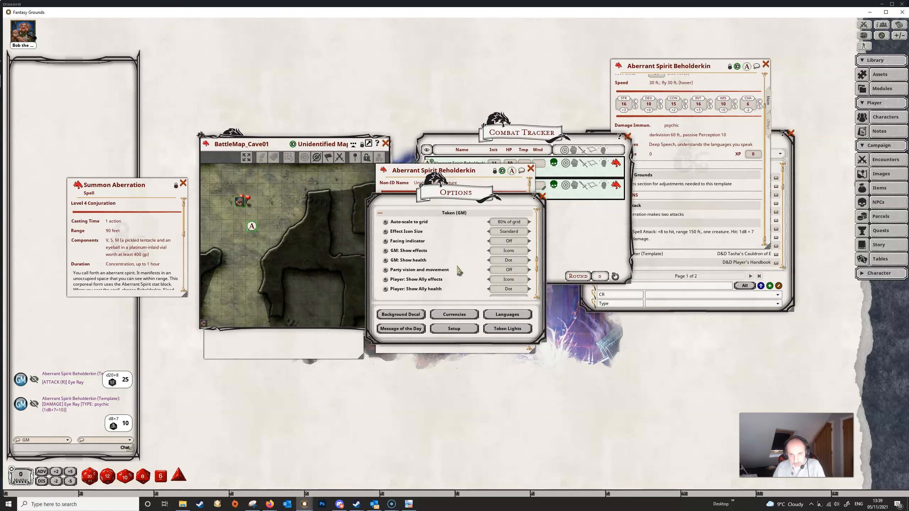
{"action": "left_click", "coordinate": [411, 272]}
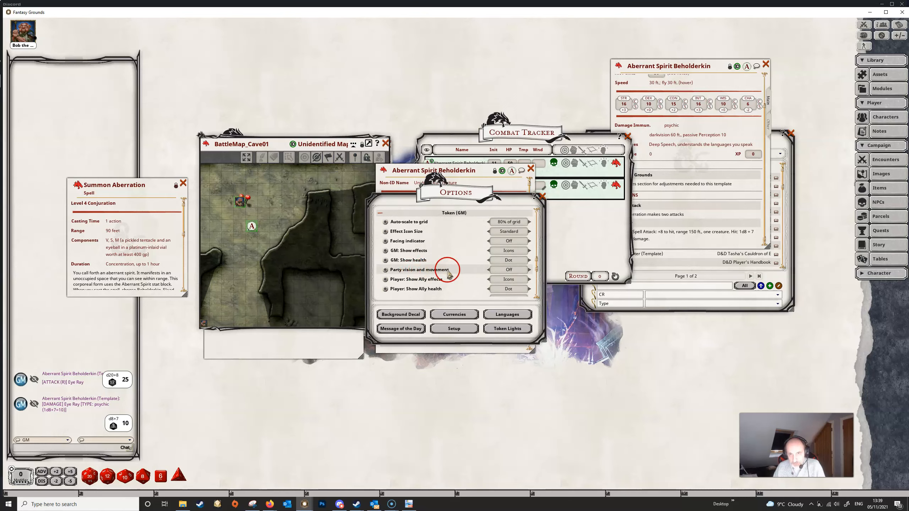
{"action": "left_click", "coordinate": [508, 271]}
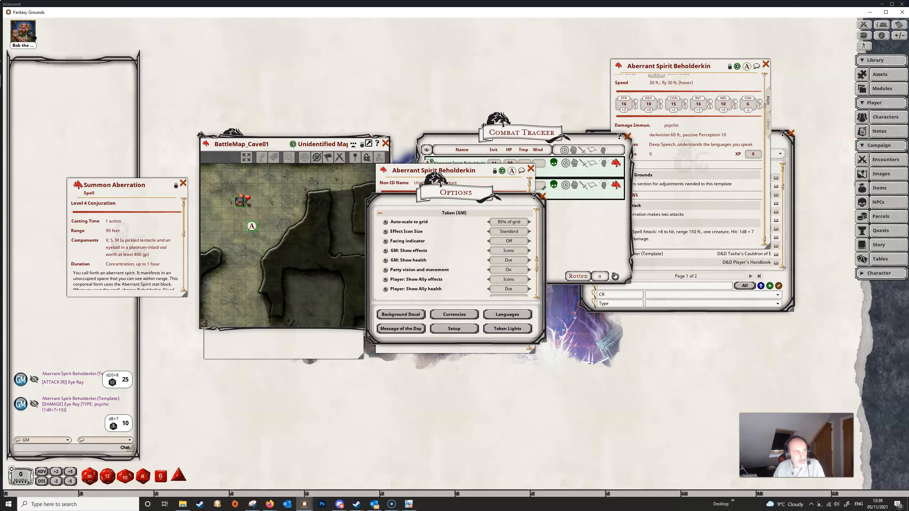
Step: Switch to the player client and plot a 25 ft move for the spirit's token, ending beside the wizard
{"action": "left_click_drag", "start_coordinate": [0, 38], "coordinate": [596, 6]}
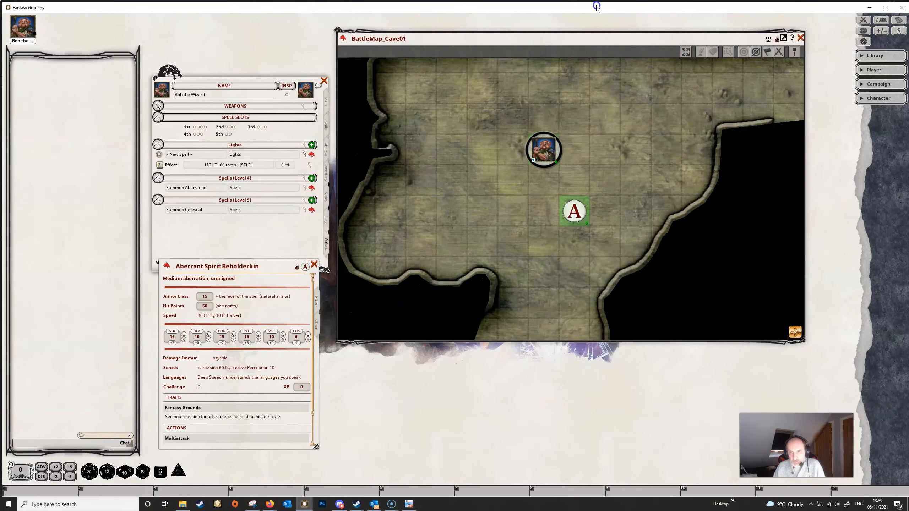
{"action": "left_click_drag", "start_coordinate": [575, 212], "coordinate": [610, 153]}
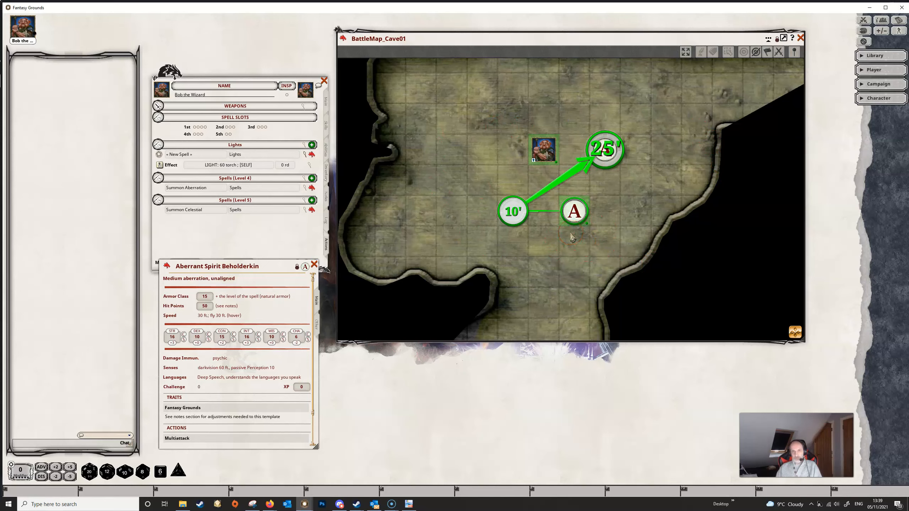
Step: Review the spirit's sheet in the player client down to its actions, and close it
{"action": "left_click_drag", "start_coordinate": [282, 262], "coordinate": [399, 220]}
{"action": "scroll", "coordinate": [335, 349], "scroll_direction": "down", "scroll_amount": 1}
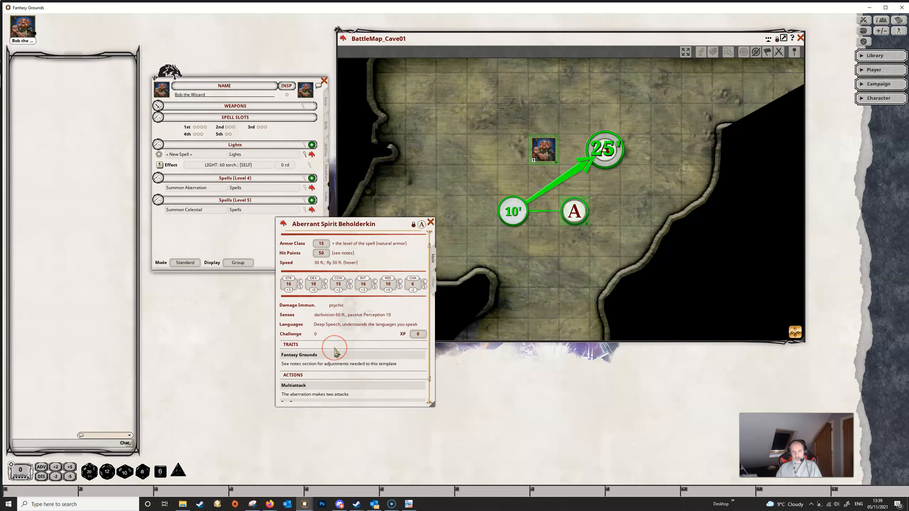
{"action": "scroll", "coordinate": [335, 351], "scroll_direction": "down", "scroll_amount": 2}
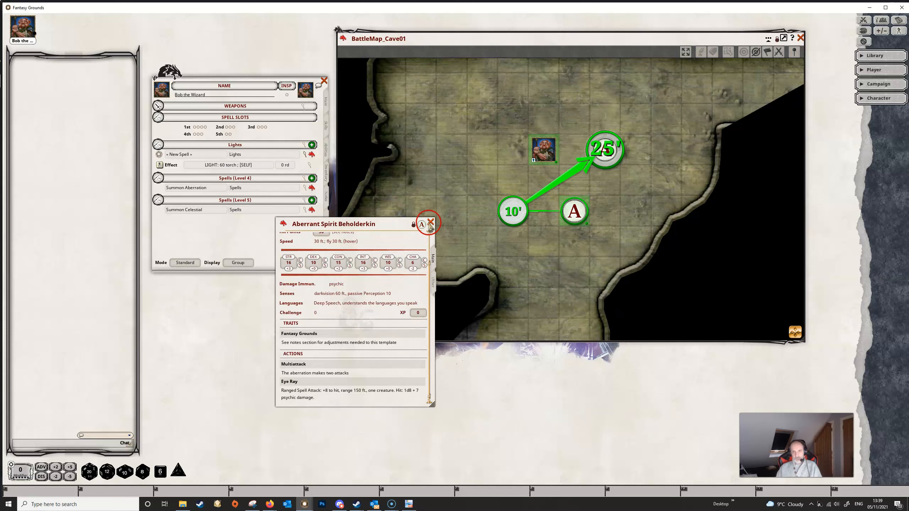
{"action": "left_click", "coordinate": [430, 220]}
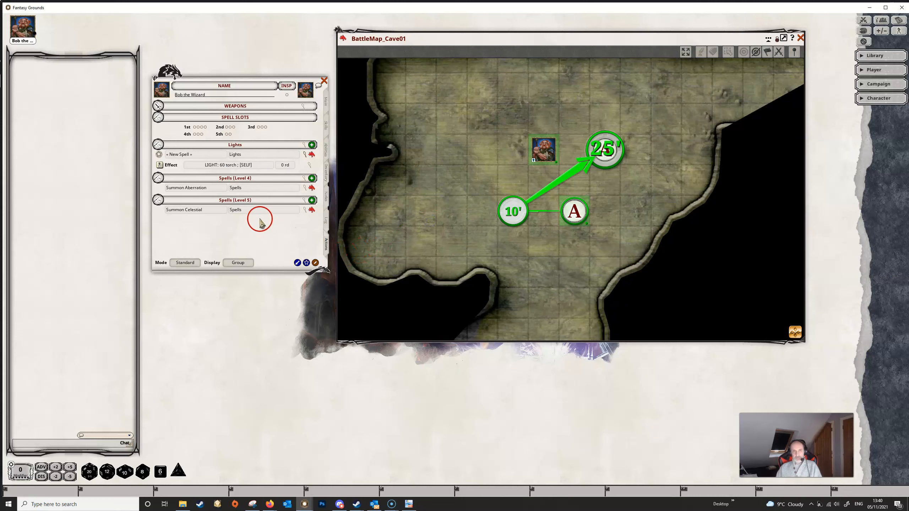
Step: Reopen the spirit's sheet from its map token, place it beside the map and show its Multiattack and Eye Ray actions
{"action": "double_click", "coordinate": [574, 214]}
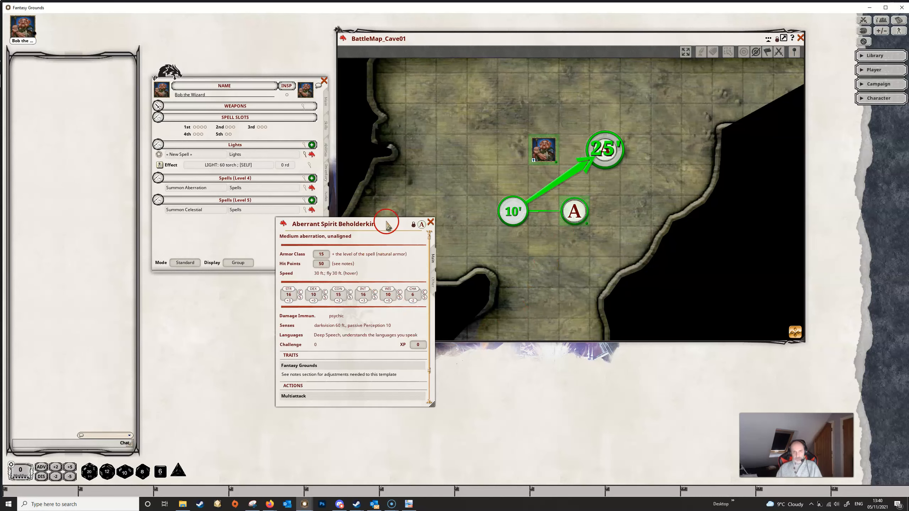
{"action": "left_click_drag", "start_coordinate": [380, 223], "coordinate": [272, 242]}
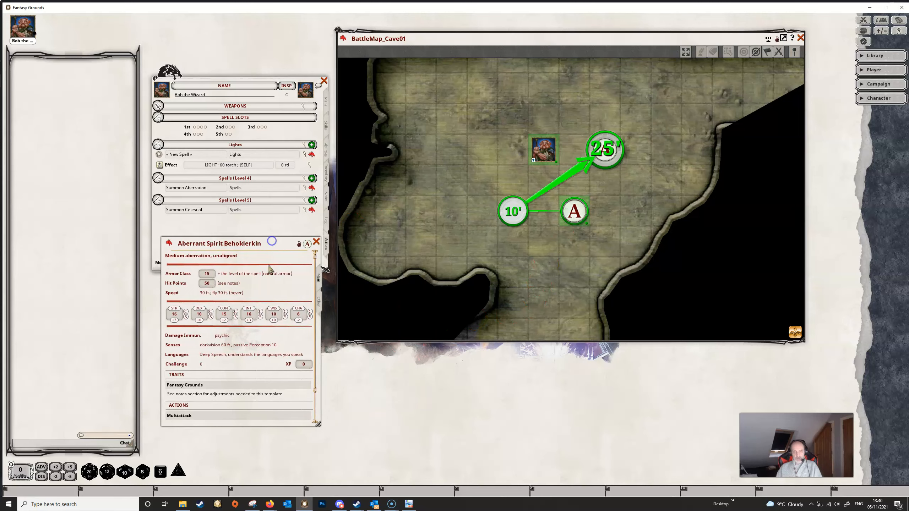
{"action": "scroll", "coordinate": [245, 316], "scroll_direction": "down", "scroll_amount": 3}
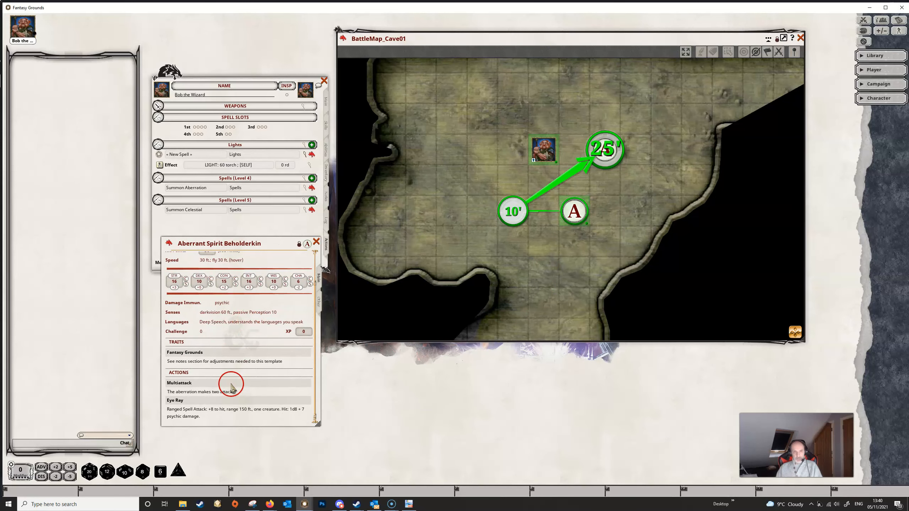
Step: Roll the Aberrant Spirit's Eye Ray attack and its psychic damage from the sheet in the player client
{"action": "double_click", "coordinate": [210, 412]}
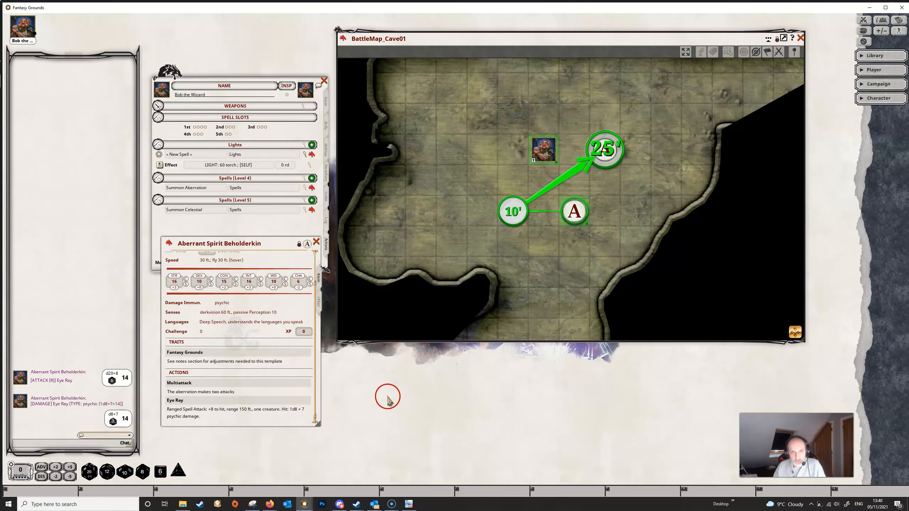
Step: Switch to the GM client and close the options and the Aberrant Spirit Beholderkin sheet covering the combat tracker
{"action": "left_click_drag", "start_coordinate": [553, 8], "coordinate": [0, 12]}
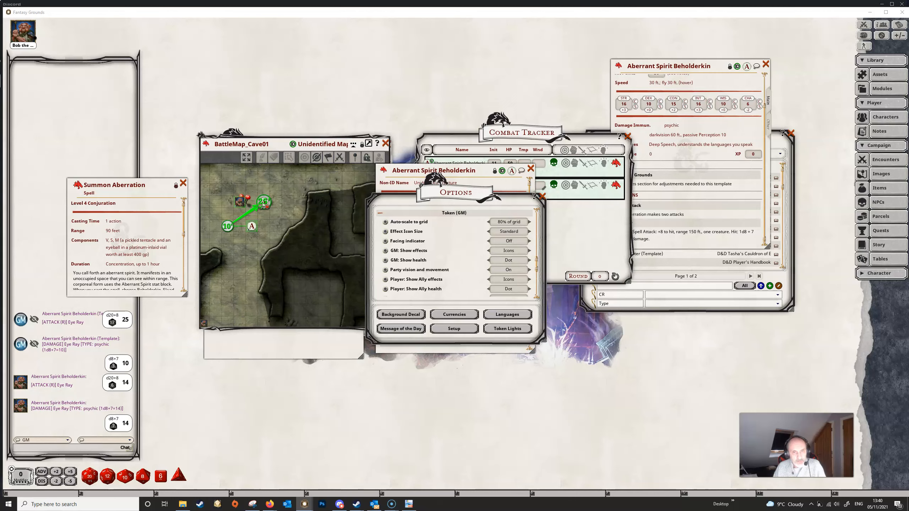
{"action": "left_click", "coordinate": [543, 197]}
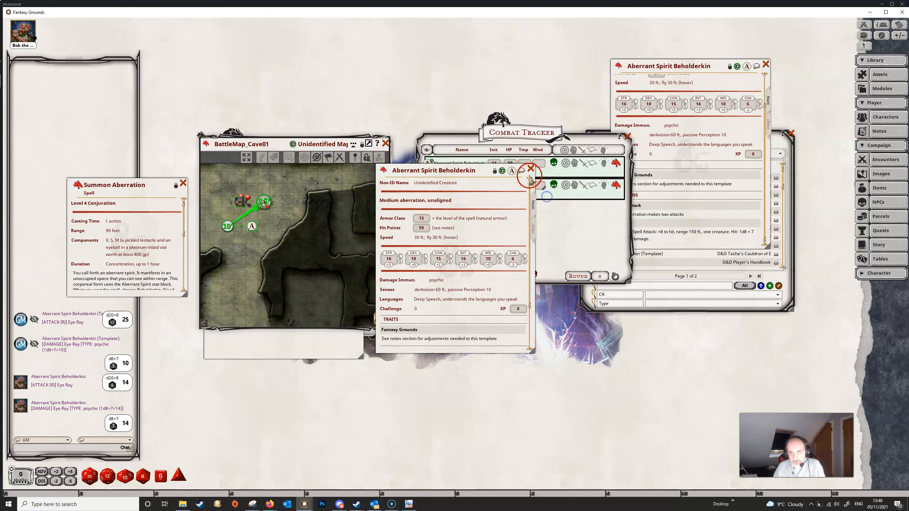
{"action": "left_click", "coordinate": [531, 169]}
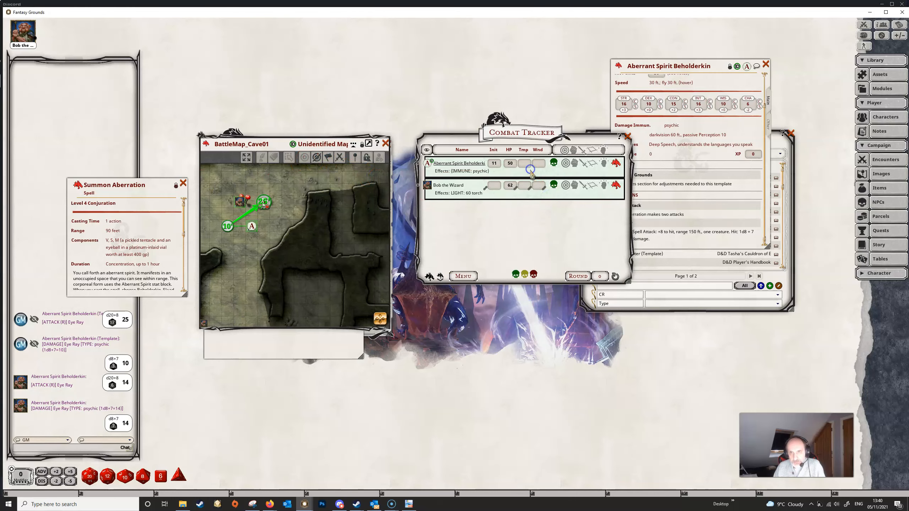
Step: Bring the NPC list to the front and place it beside the battle map, over the combat tracker
{"action": "left_click", "coordinate": [886, 202]}
{"action": "left_click_drag", "start_coordinate": [679, 129], "coordinate": [487, 128]}
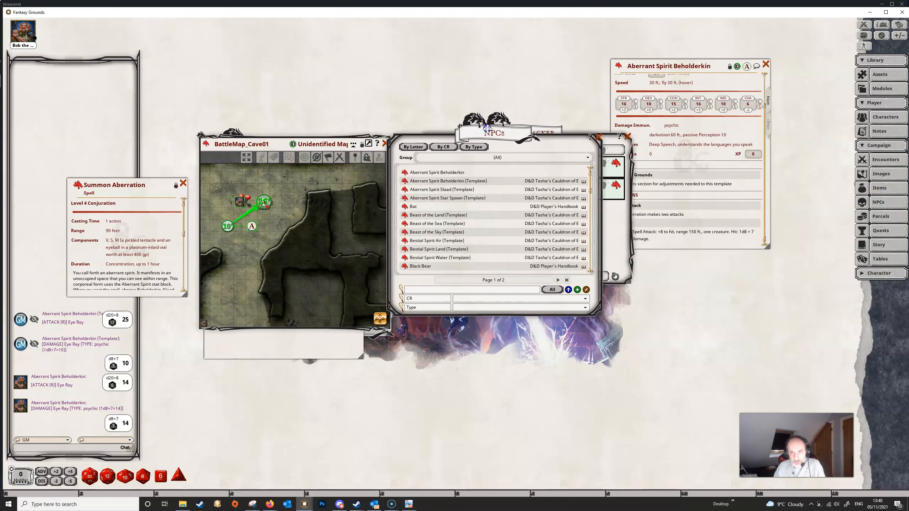
{"action": "scroll", "coordinate": [503, 208], "scroll_direction": "down", "scroll_amount": 3}
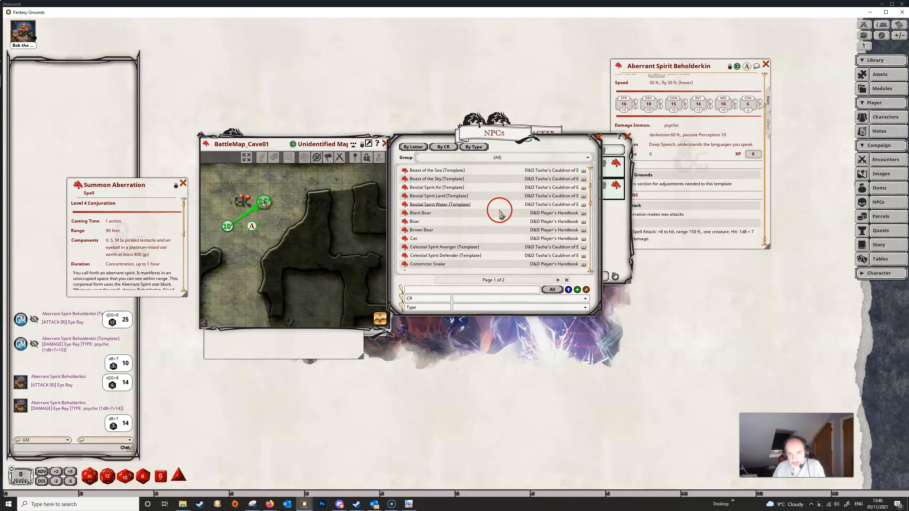
{"action": "left_click_drag", "start_coordinate": [493, 130], "coordinate": [527, 131]}
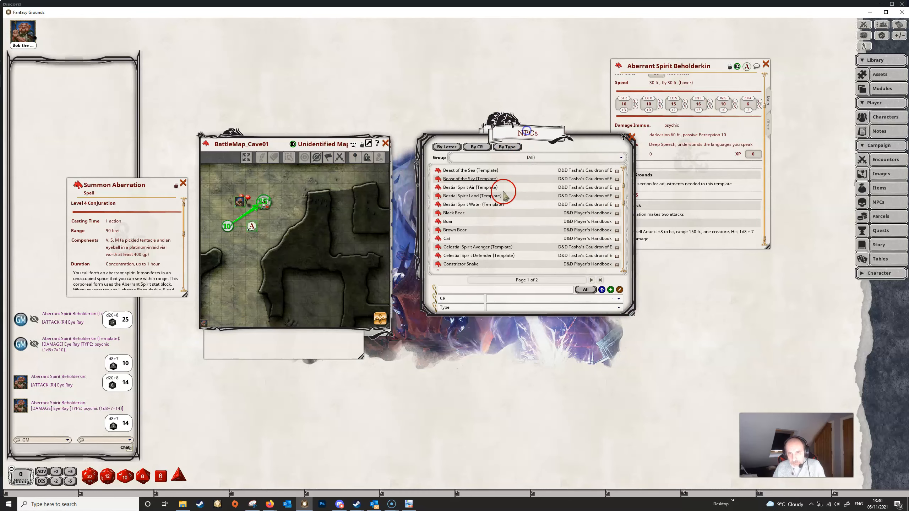
Step: Browse the NPC list for the Eldritch Cannon (Template), open it and show its notes on the adjustments needed
{"action": "scroll", "coordinate": [511, 225], "scroll_direction": "up", "scroll_amount": 3}
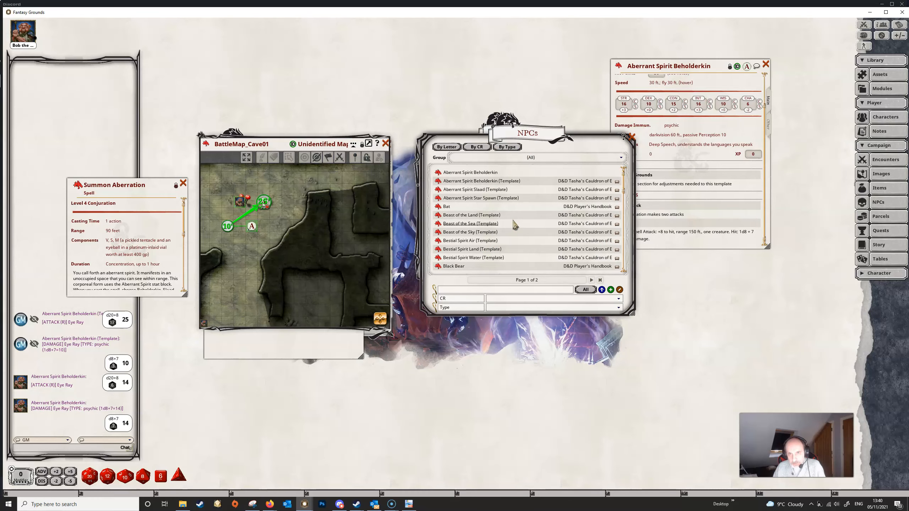
{"action": "scroll", "coordinate": [514, 225], "scroll_direction": "down", "scroll_amount": 5}
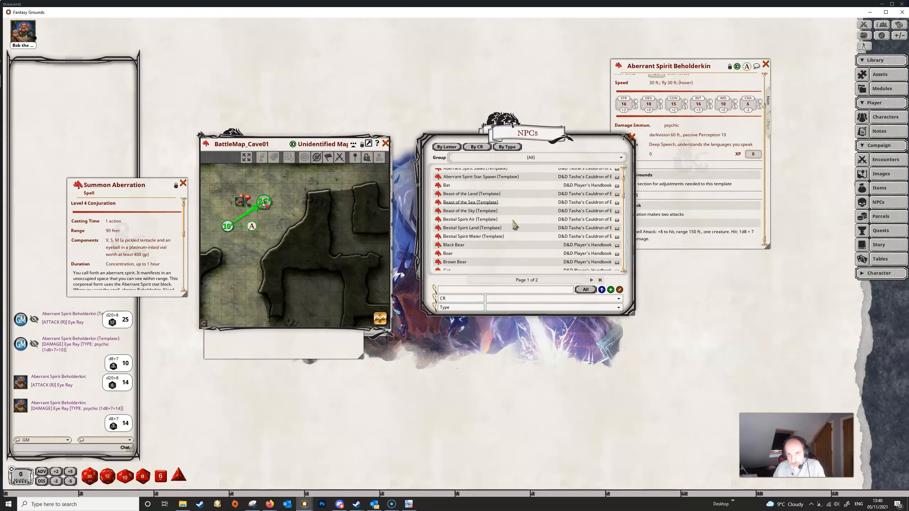
{"action": "scroll", "coordinate": [513, 225], "scroll_direction": "down", "scroll_amount": 1}
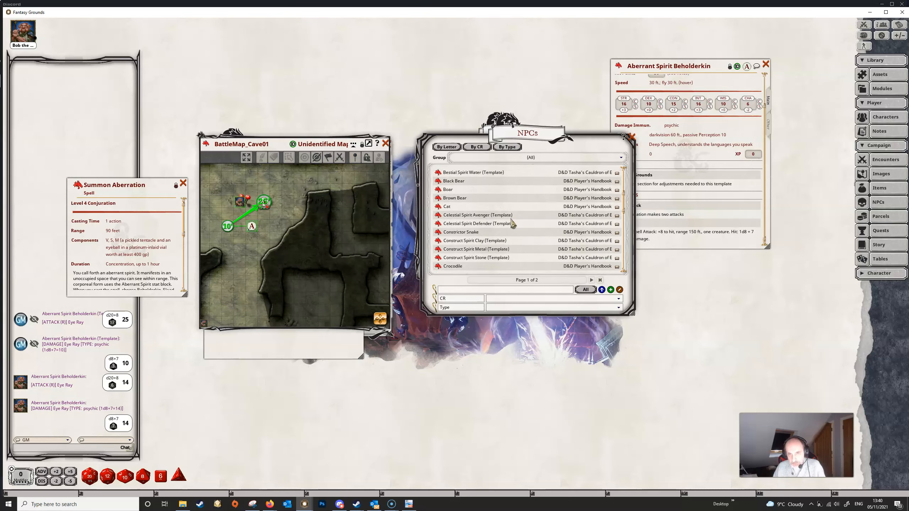
{"action": "scroll", "coordinate": [512, 224], "scroll_direction": "down", "scroll_amount": 2}
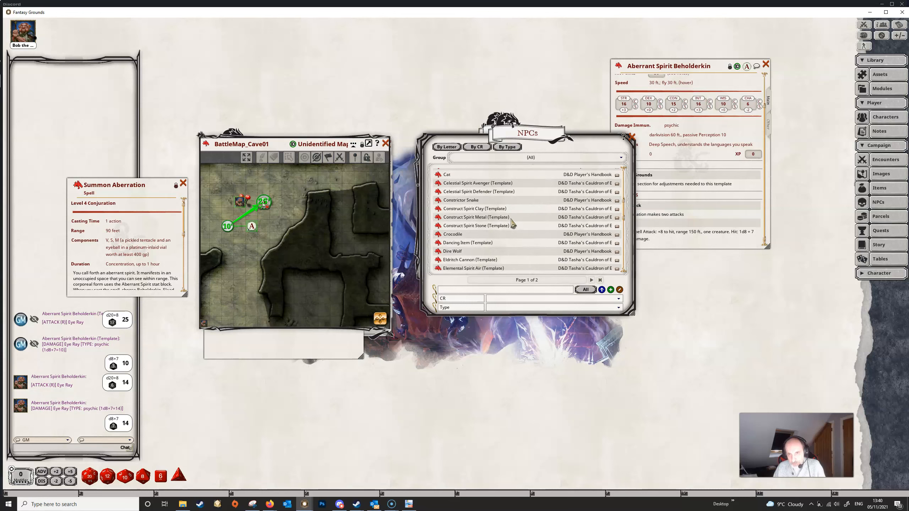
{"action": "scroll", "coordinate": [514, 225], "scroll_direction": "down", "scroll_amount": 1}
{"action": "scroll", "coordinate": [511, 218], "scroll_direction": "down", "scroll_amount": 2}
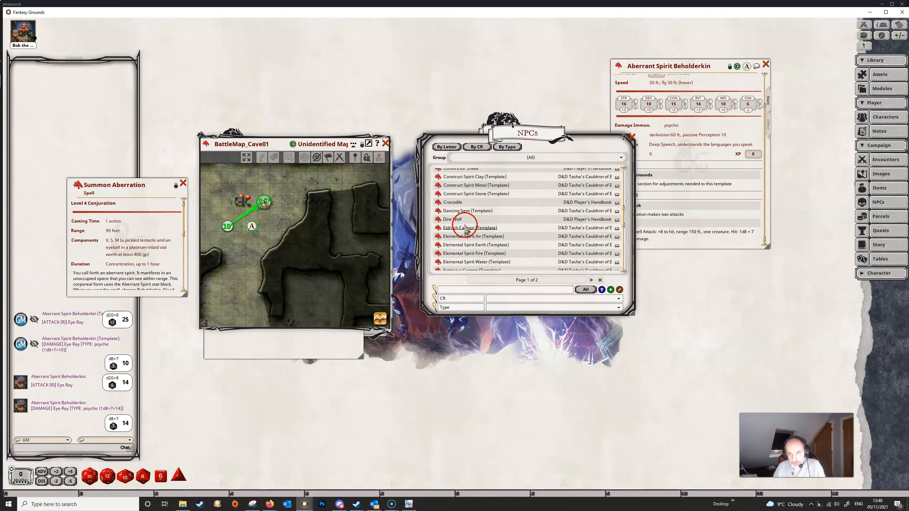
{"action": "left_click", "coordinate": [466, 229]}
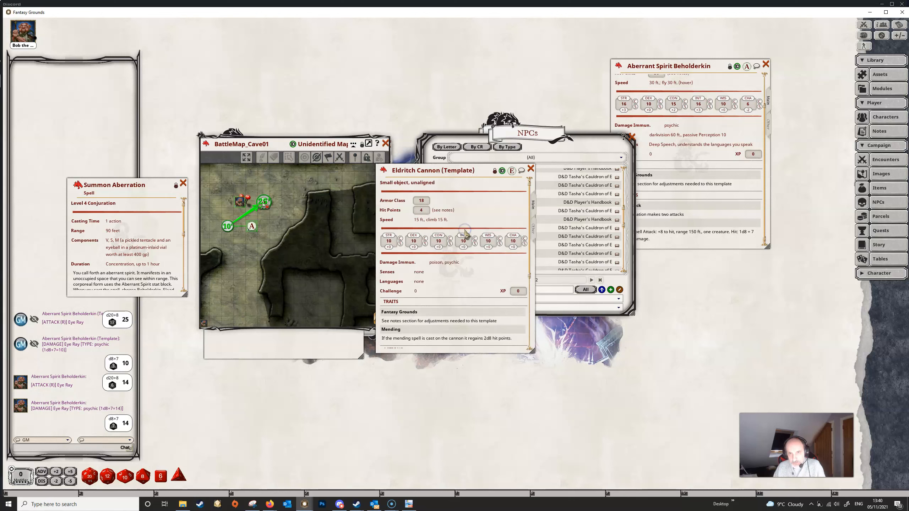
{"action": "left_click", "coordinate": [534, 232]}
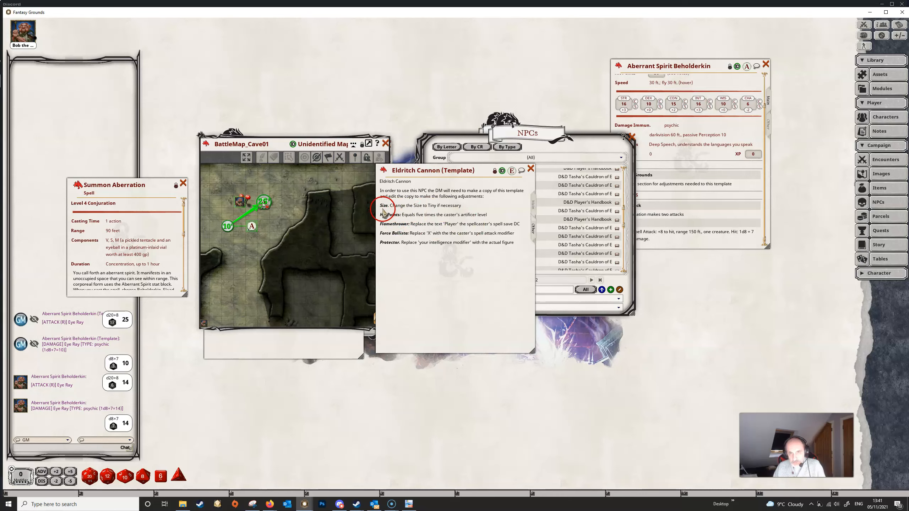
Step: Review the Eldritch Cannon template's main details, including its Flamethrower, Force Ballista and Protector actions, and close its sheet
{"action": "left_click", "coordinate": [533, 206]}
{"action": "scroll", "coordinate": [476, 261], "scroll_direction": "down", "scroll_amount": 6}
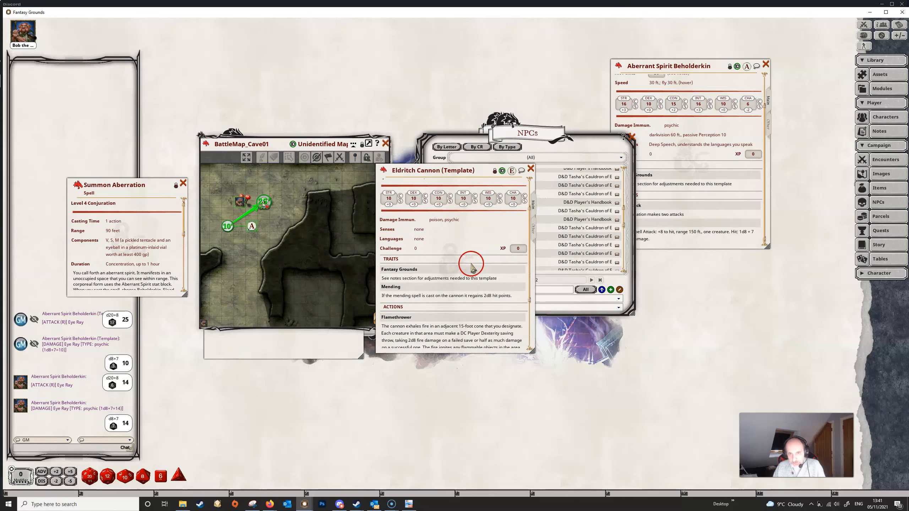
{"action": "scroll", "coordinate": [469, 267], "scroll_direction": "down", "scroll_amount": 1}
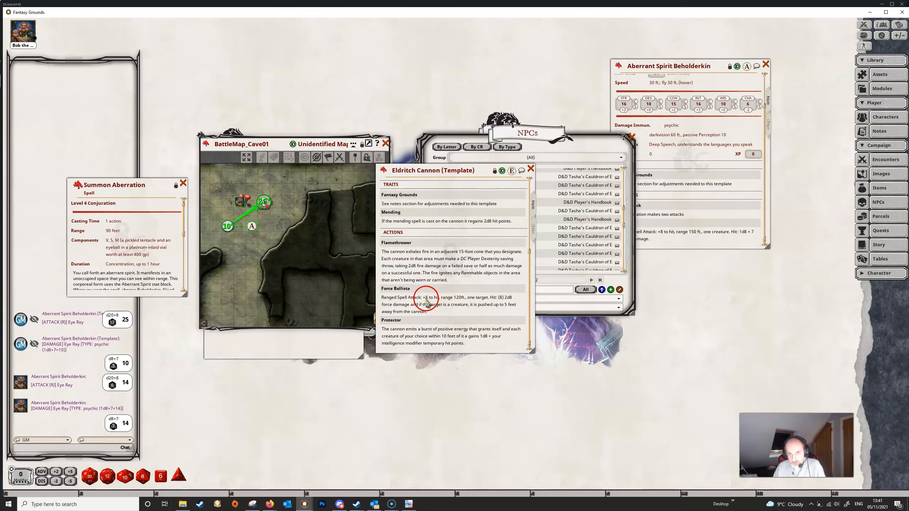
{"action": "left_click_drag", "start_coordinate": [498, 298], "coordinate": [395, 312]}
{"action": "left_click", "coordinate": [475, 307]}
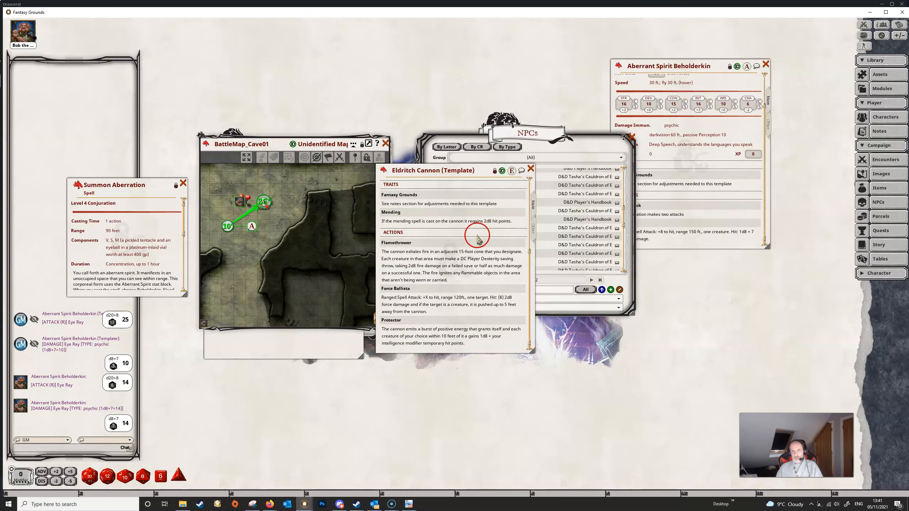
{"action": "scroll", "coordinate": [459, 291], "scroll_direction": "up", "scroll_amount": 5}
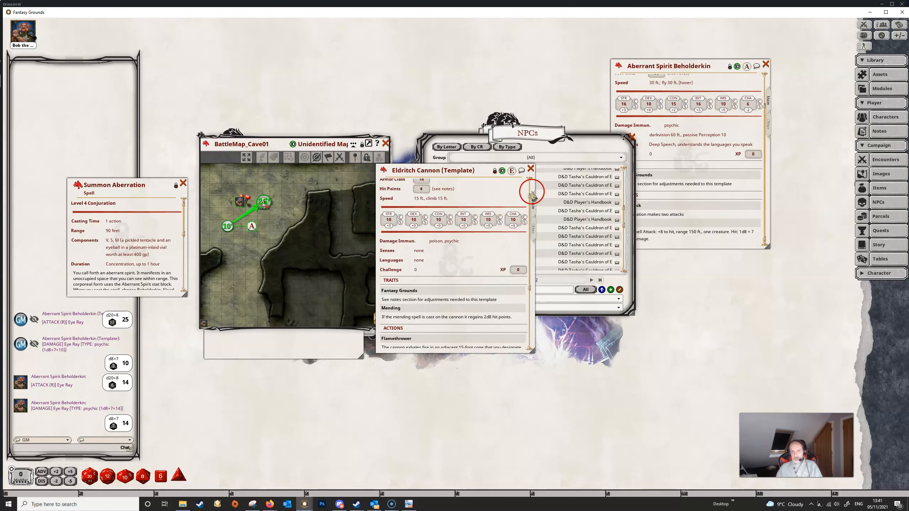
{"action": "left_click", "coordinate": [531, 169]}
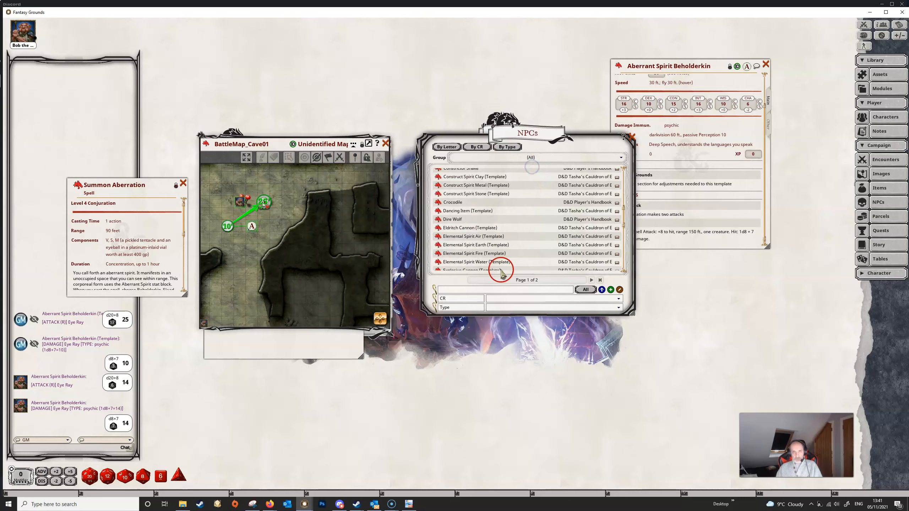